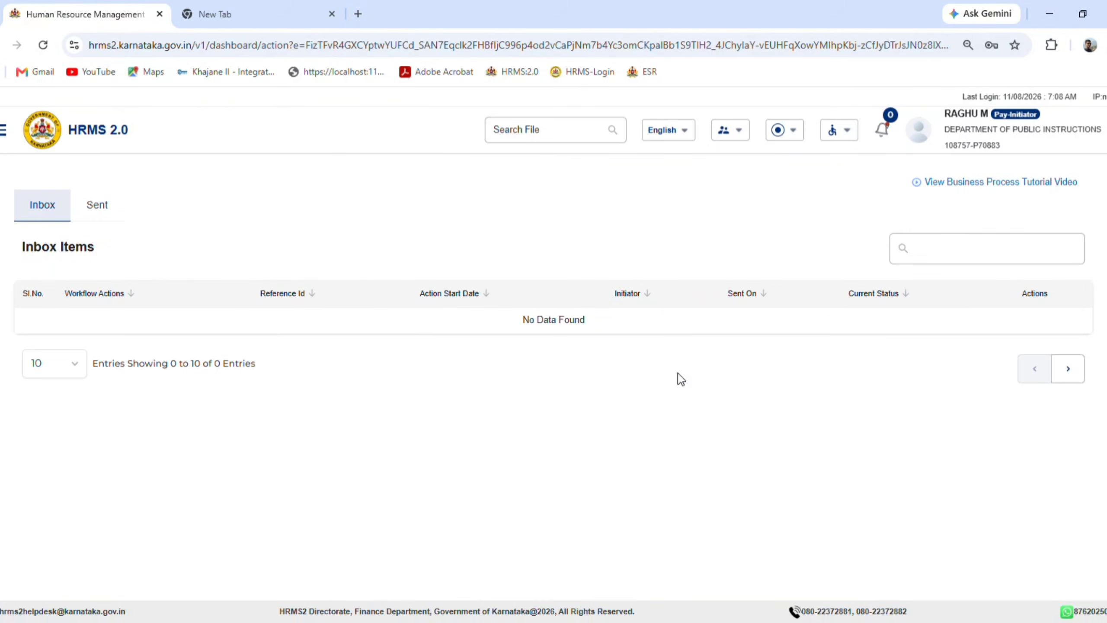
Open the Attendance Register of the payroll module
{"action": "left_click", "coordinate": [4, 130]}
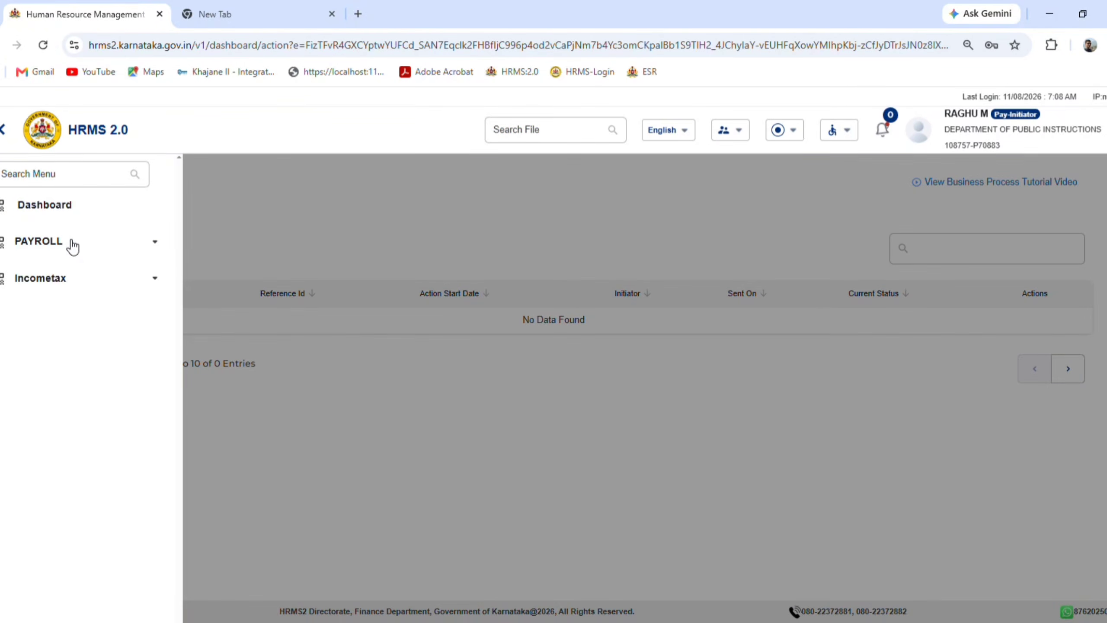
{"action": "left_click", "coordinate": [72, 245]}
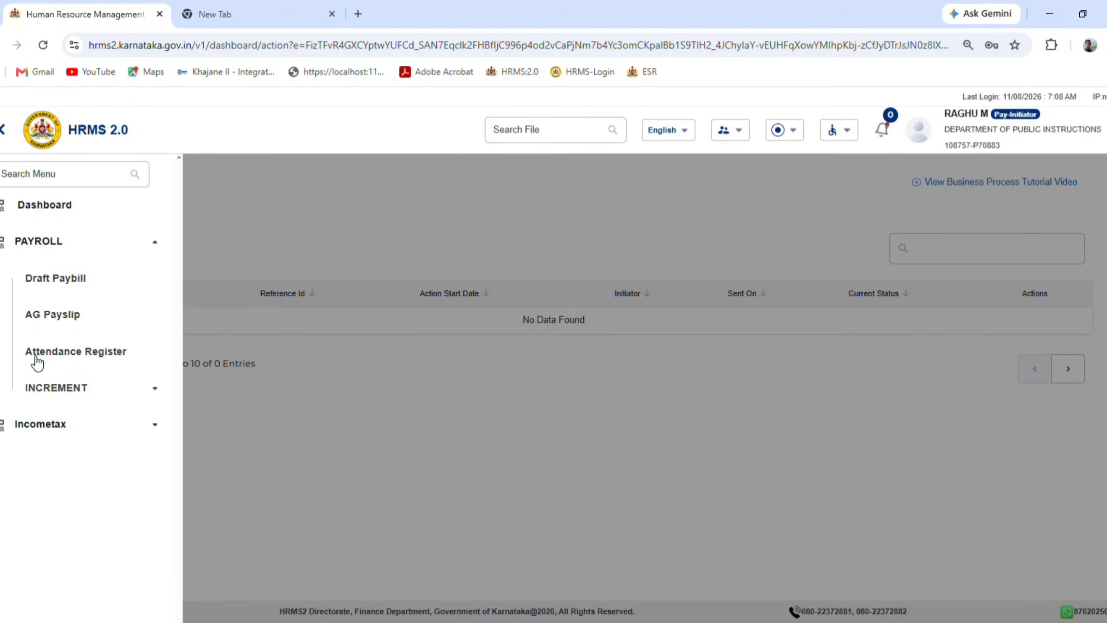
{"action": "left_click", "coordinate": [102, 359]}
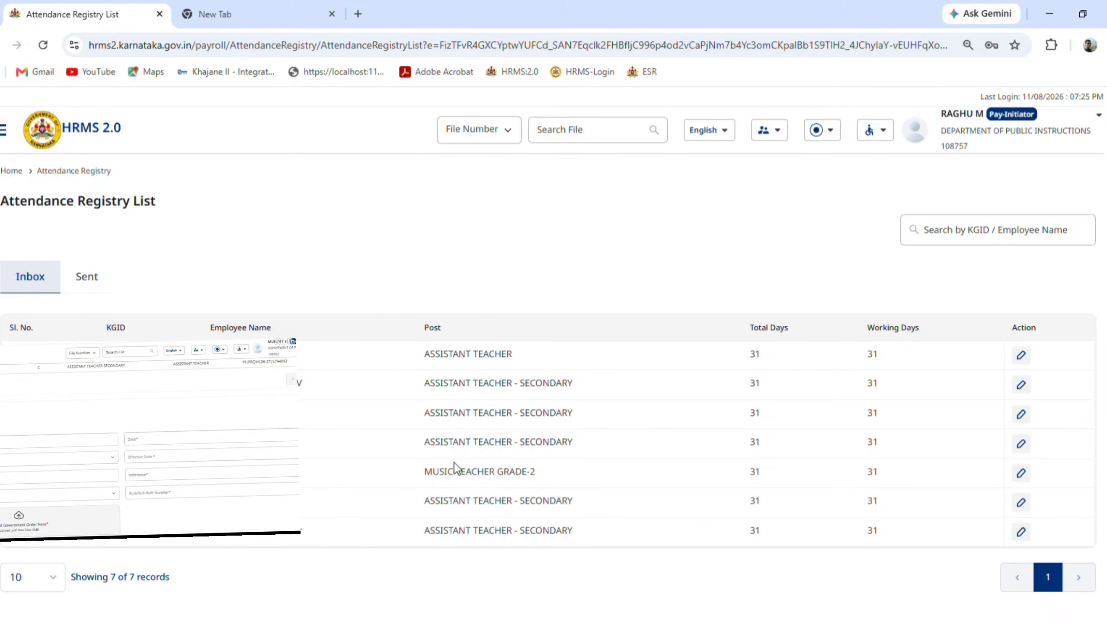
Look through the attendance registry list and open the last employee's attendance record for editing
{"action": "scroll", "coordinate": [540, 461], "scroll_direction": "down", "scroll_amount": 1}
{"action": "scroll", "coordinate": [654, 441], "scroll_direction": "down", "scroll_amount": 1}
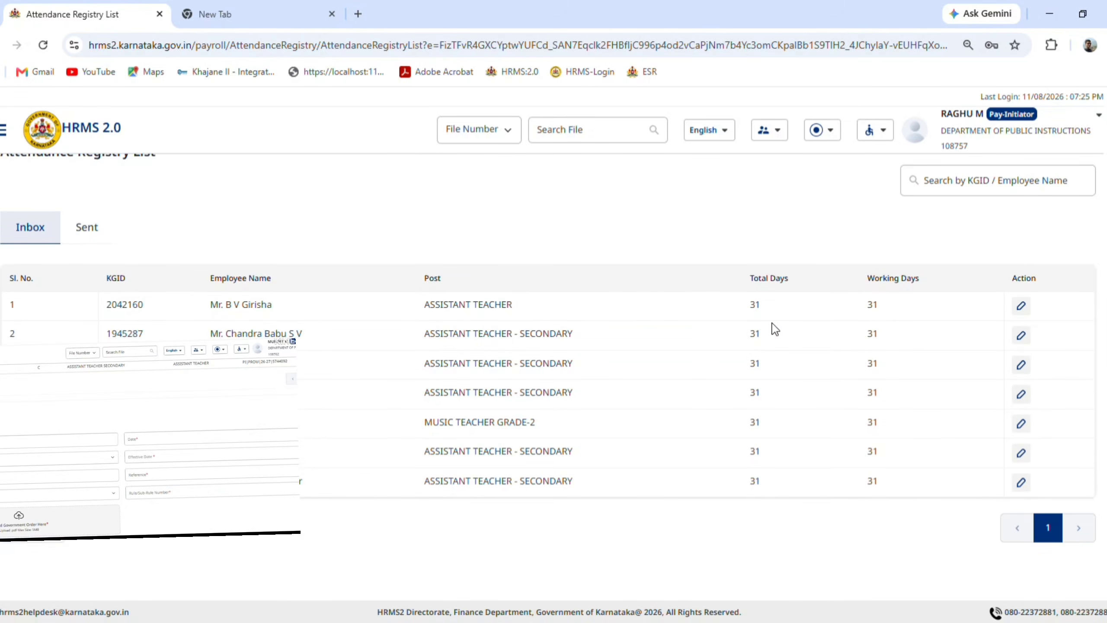
{"action": "scroll", "coordinate": [588, 401], "scroll_direction": "up", "scroll_amount": 1}
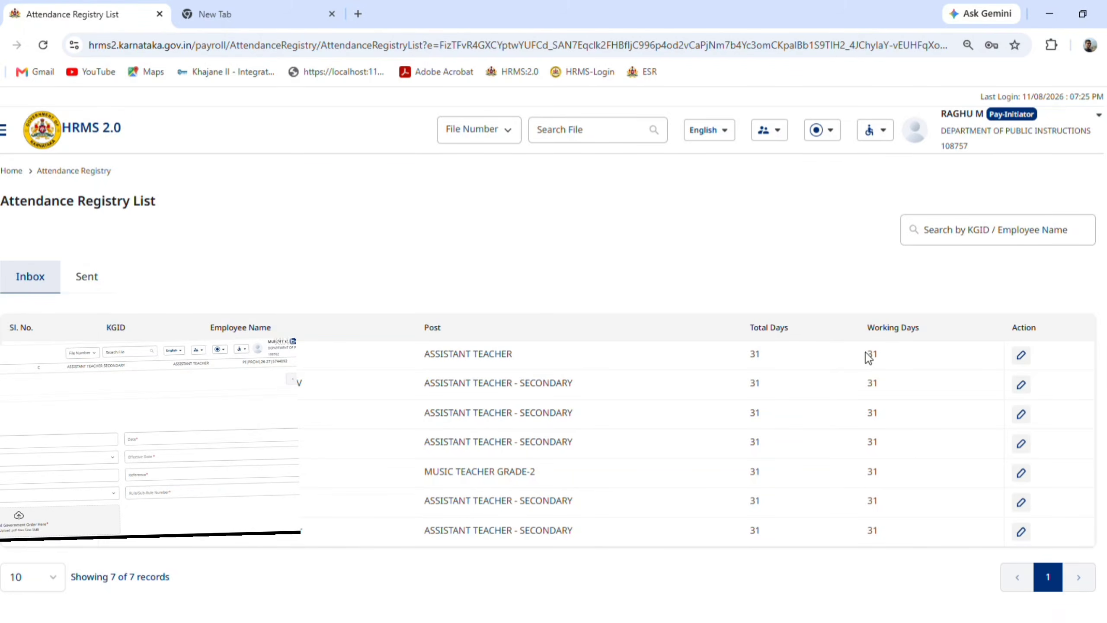
{"action": "scroll", "coordinate": [892, 393], "scroll_direction": "down", "scroll_amount": 1}
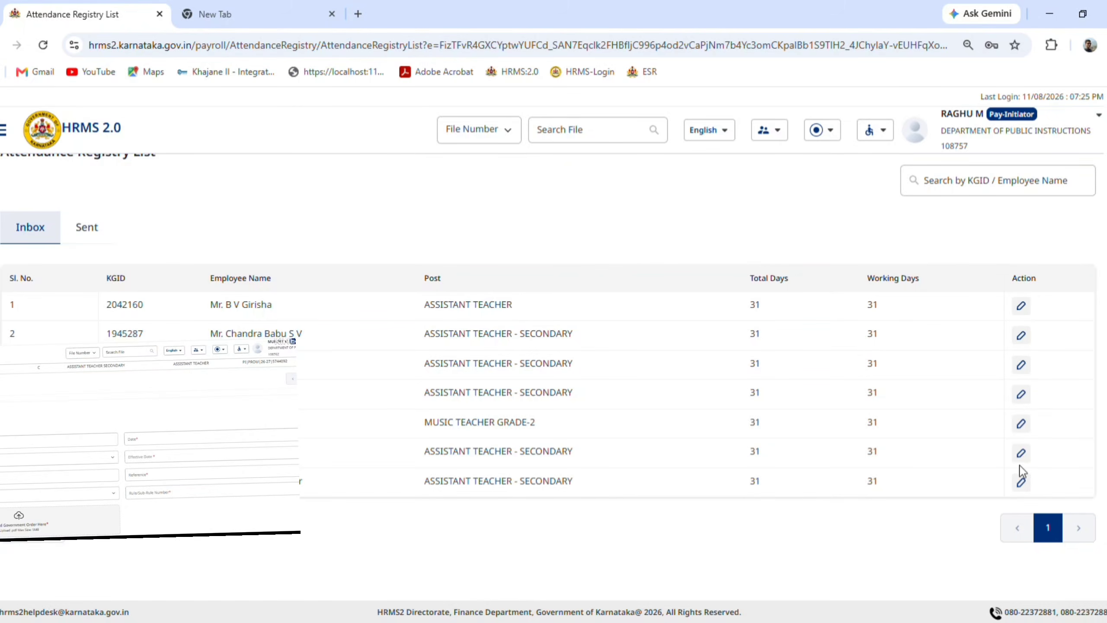
{"action": "left_click", "coordinate": [1022, 484]}
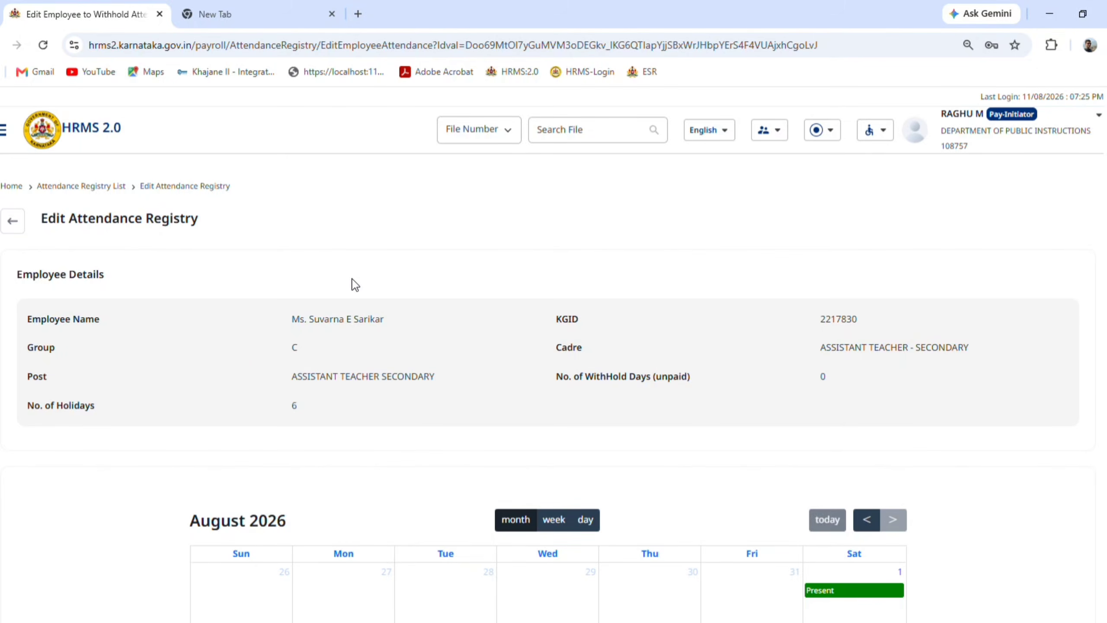
Examine the employee's attendance calendar for the previous months, July and June 2026, and the sections around it
{"action": "scroll", "coordinate": [379, 309], "scroll_direction": "down", "scroll_amount": 5}
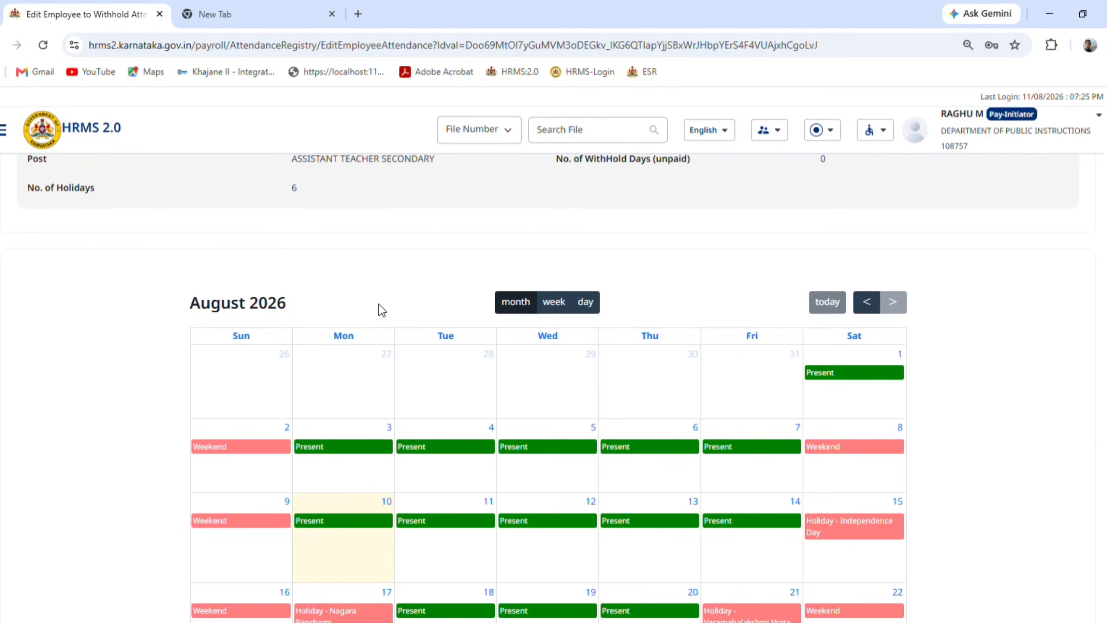
{"action": "left_click", "coordinate": [866, 303]}
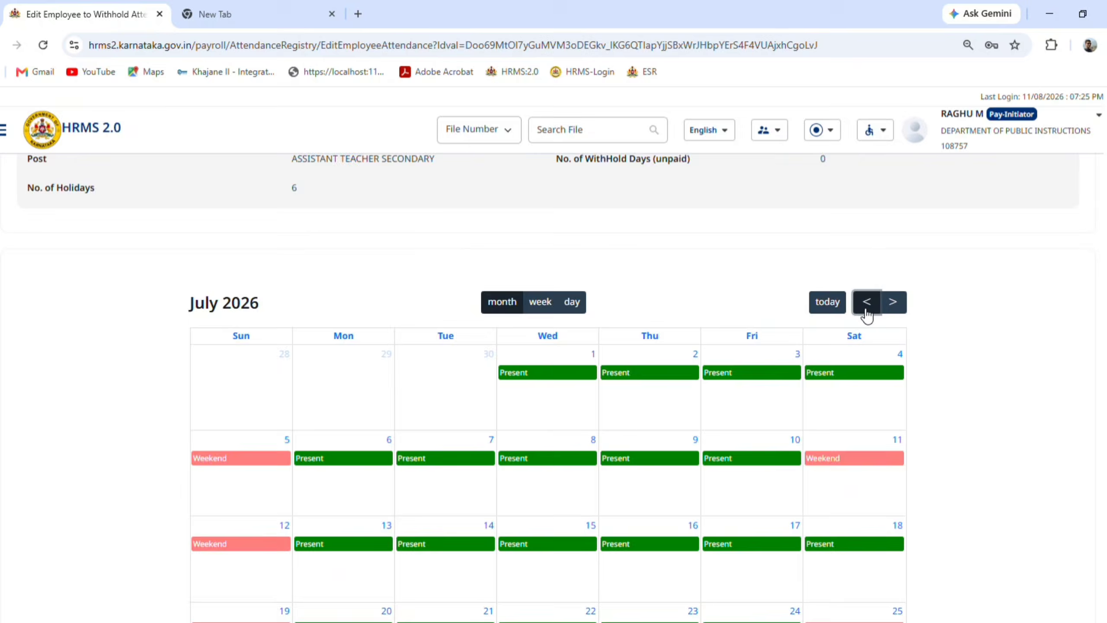
{"action": "left_click", "coordinate": [867, 303]}
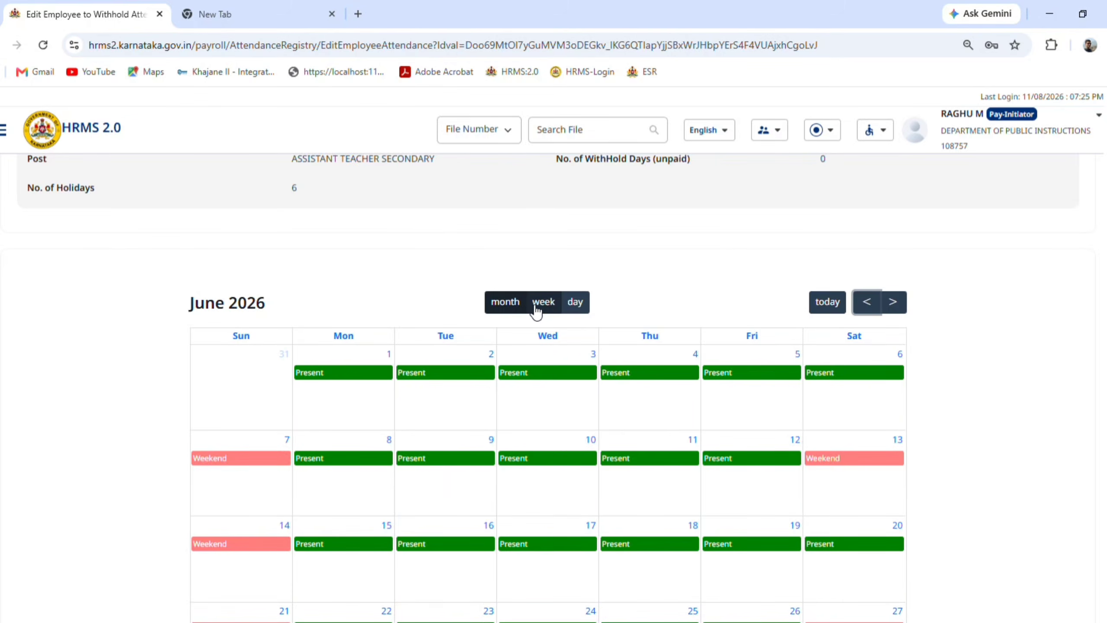
{"action": "left_click", "coordinate": [892, 301]}
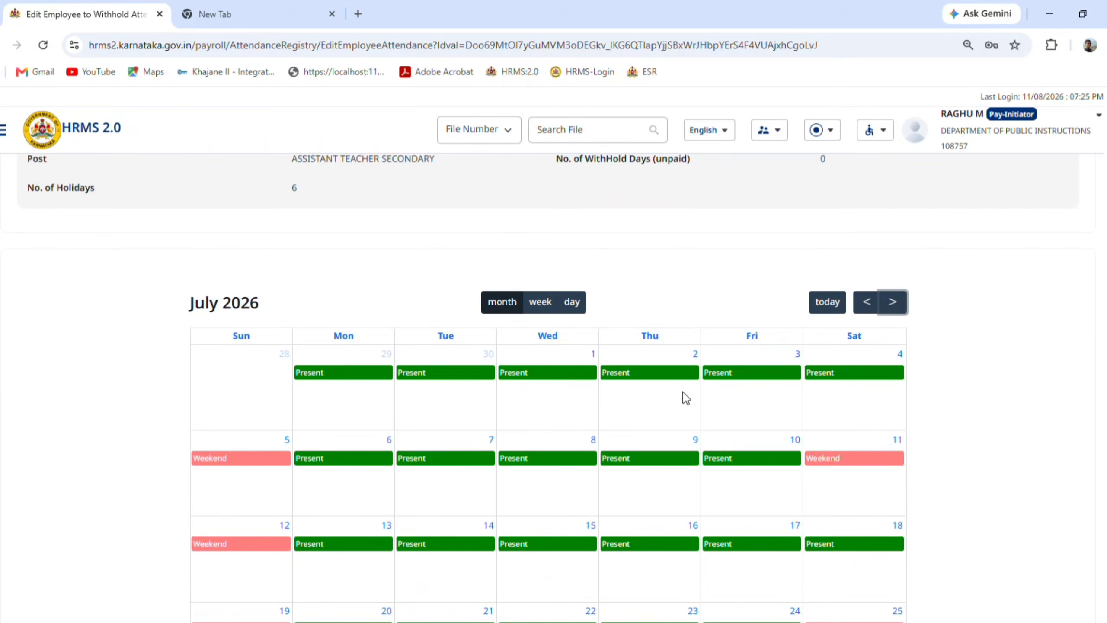
{"action": "scroll", "coordinate": [684, 396], "scroll_direction": "down", "scroll_amount": 2}
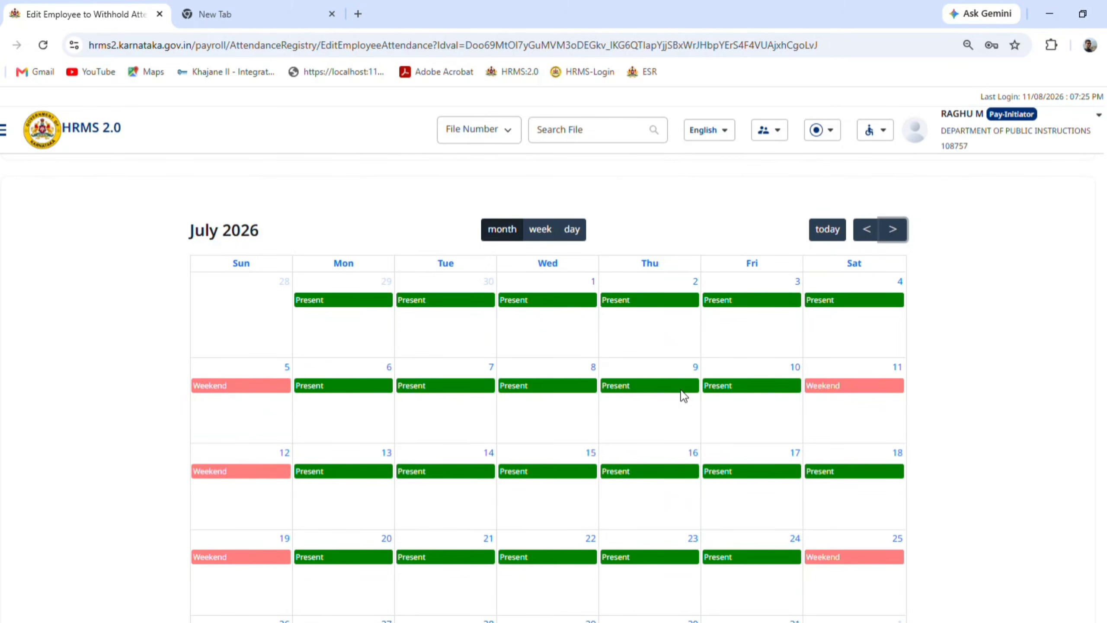
{"action": "scroll", "coordinate": [682, 393], "scroll_direction": "up", "scroll_amount": 4}
{"action": "scroll", "coordinate": [682, 394], "scroll_direction": "down", "scroll_amount": 4}
{"action": "scroll", "coordinate": [438, 370], "scroll_direction": "up", "scroll_amount": 4}
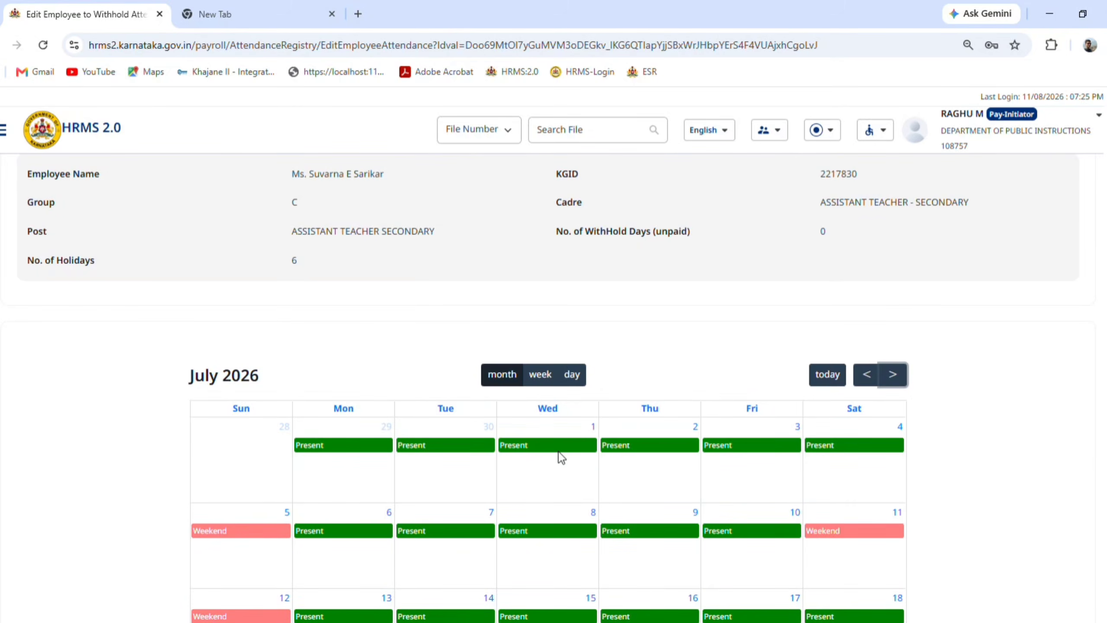
{"action": "scroll", "coordinate": [680, 445], "scroll_direction": "down", "scroll_amount": 10}
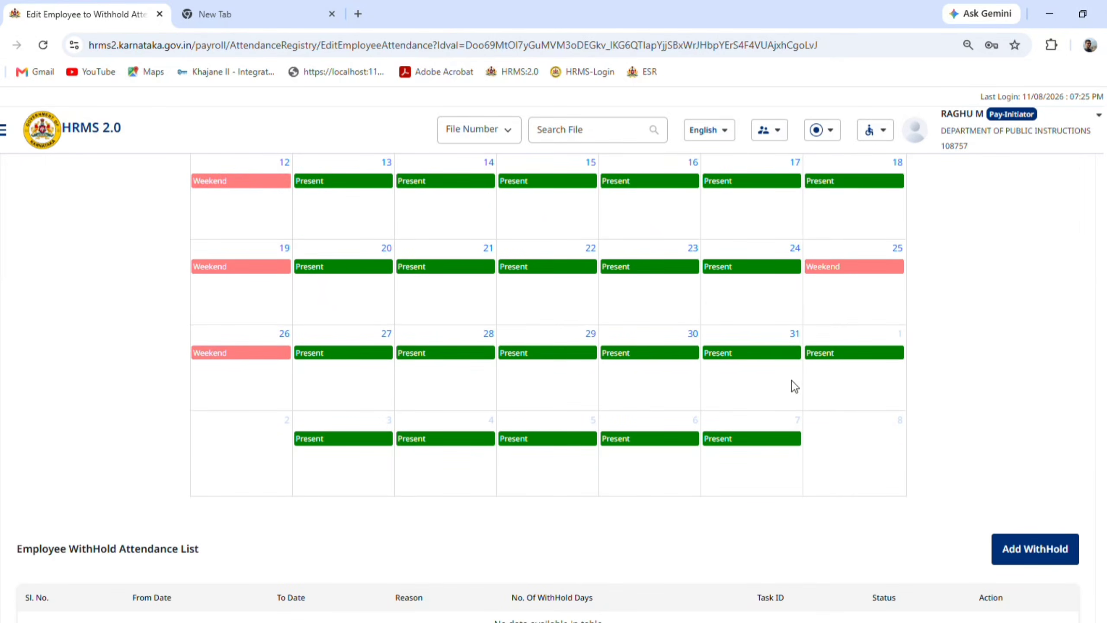
{"action": "scroll", "coordinate": [741, 378], "scroll_direction": "up", "scroll_amount": 10}
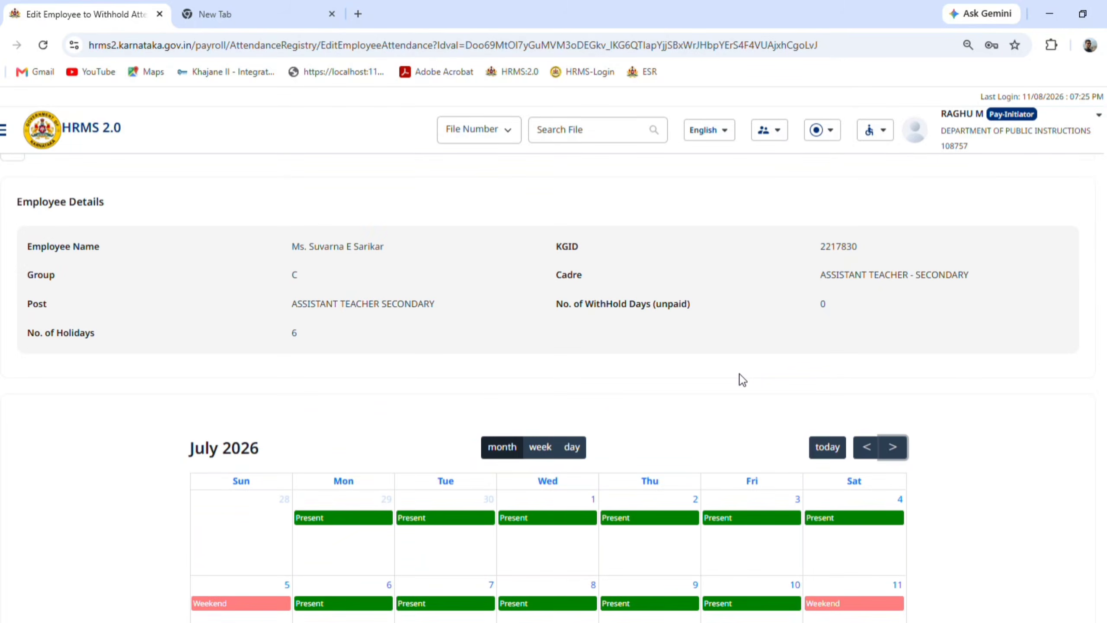
{"action": "scroll", "coordinate": [742, 379], "scroll_direction": "down", "scroll_amount": 10}
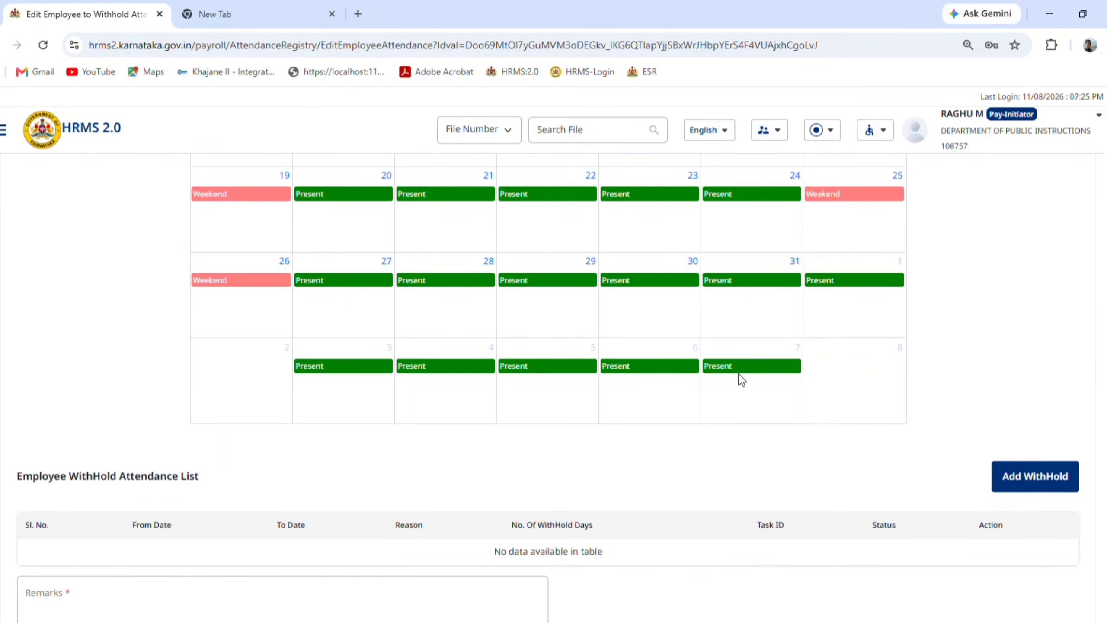
{"action": "scroll", "coordinate": [742, 379], "scroll_direction": "down", "scroll_amount": 3}
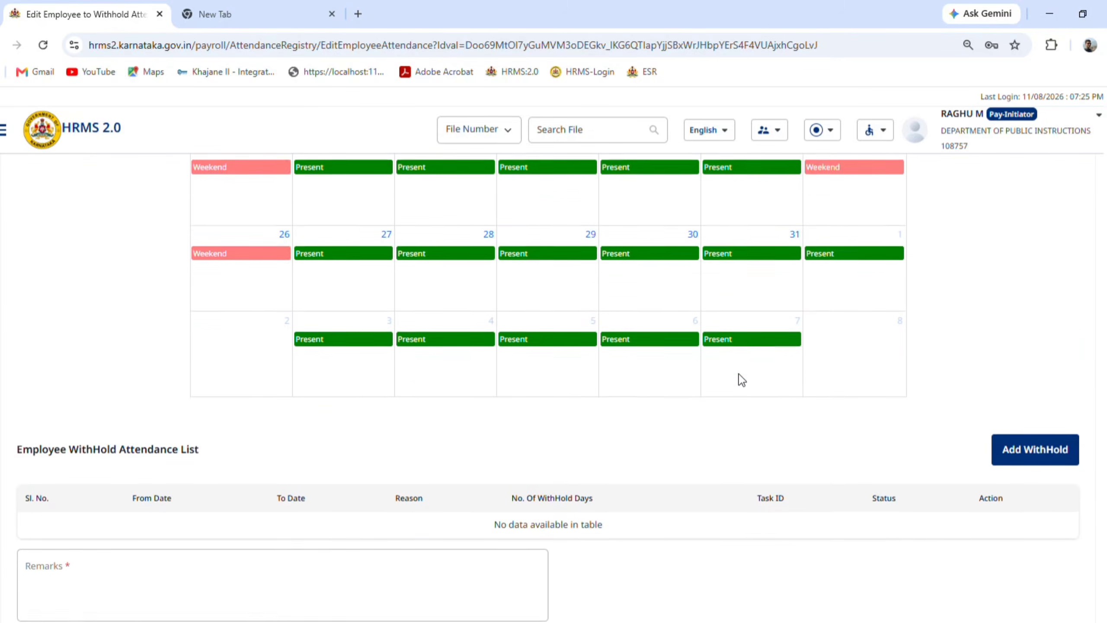
{"action": "scroll", "coordinate": [741, 379], "scroll_direction": "up", "scroll_amount": 10}
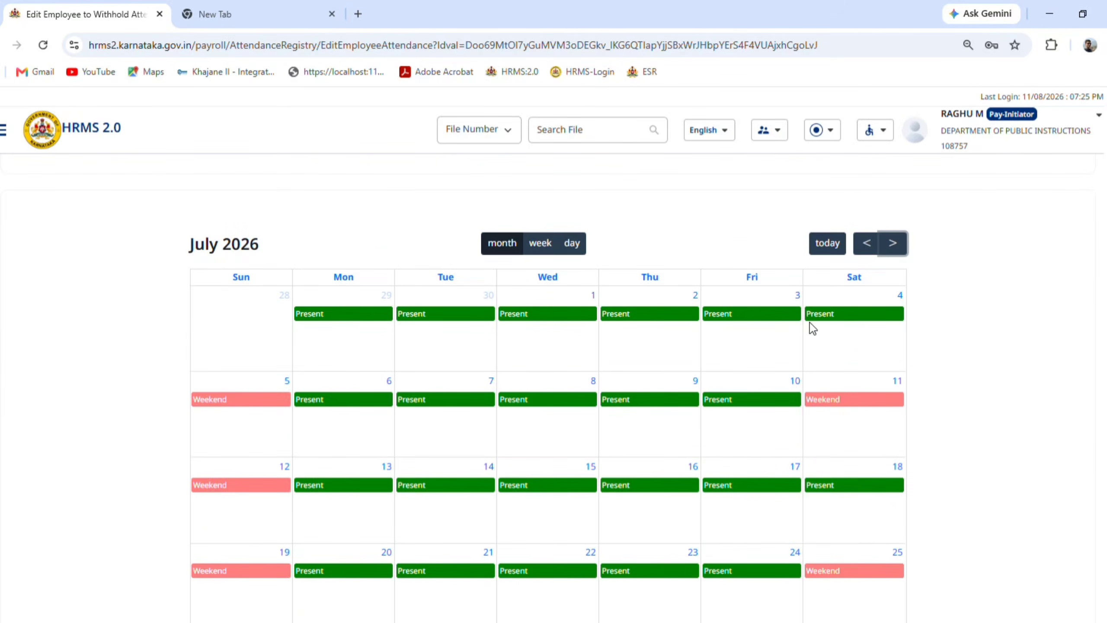
Bring the attendance calendar back to August 2026 and review the month down to the withhold list
{"action": "left_click", "coordinate": [893, 244]}
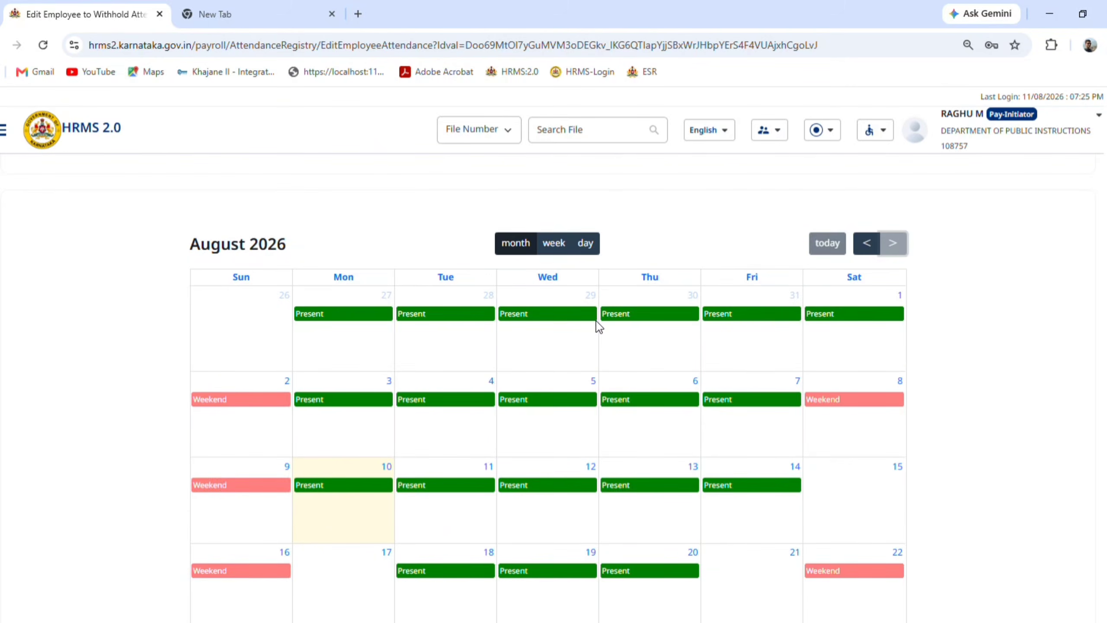
{"action": "scroll", "coordinate": [599, 326], "scroll_direction": "down", "scroll_amount": 3}
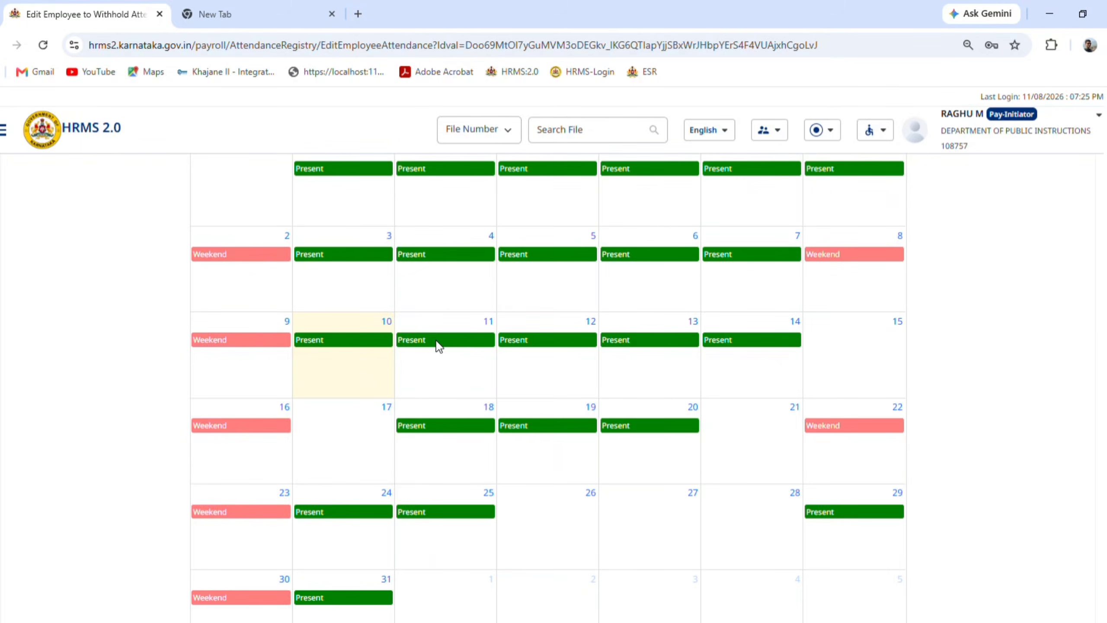
{"action": "scroll", "coordinate": [660, 349], "scroll_direction": "down", "scroll_amount": 6}
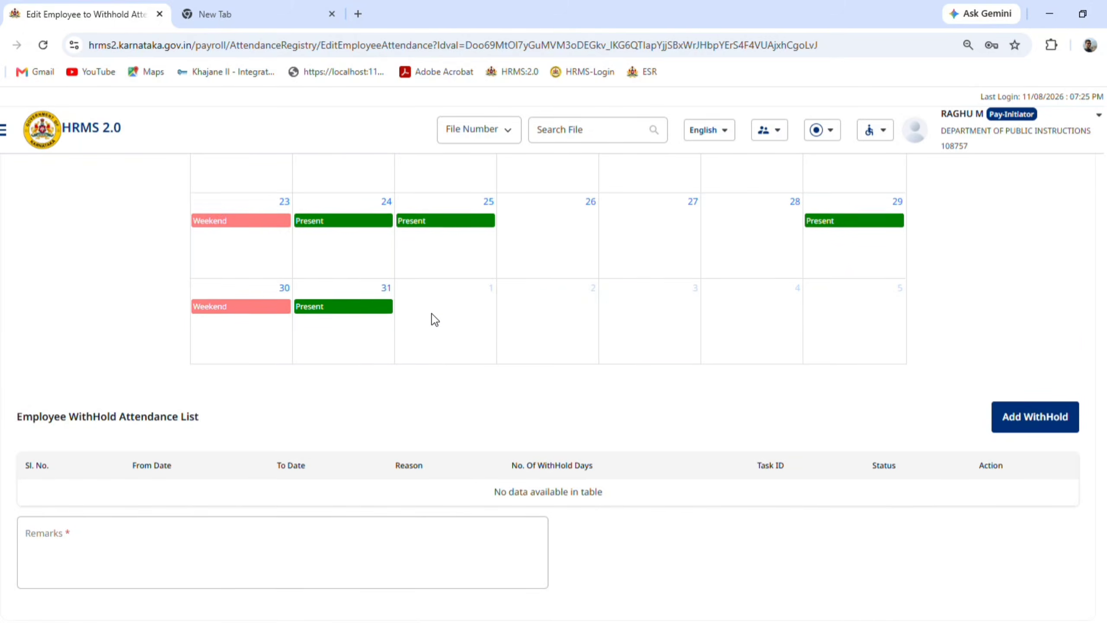
{"action": "scroll", "coordinate": [433, 318], "scroll_direction": "down", "scroll_amount": 2}
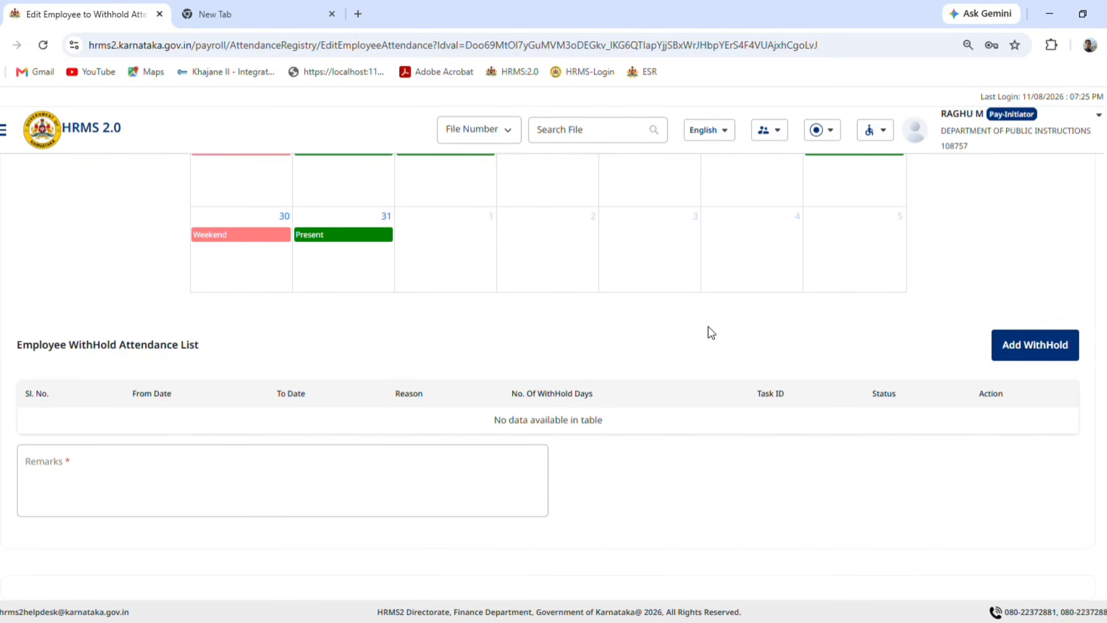
{"action": "scroll", "coordinate": [710, 331], "scroll_direction": "up", "scroll_amount": 15}
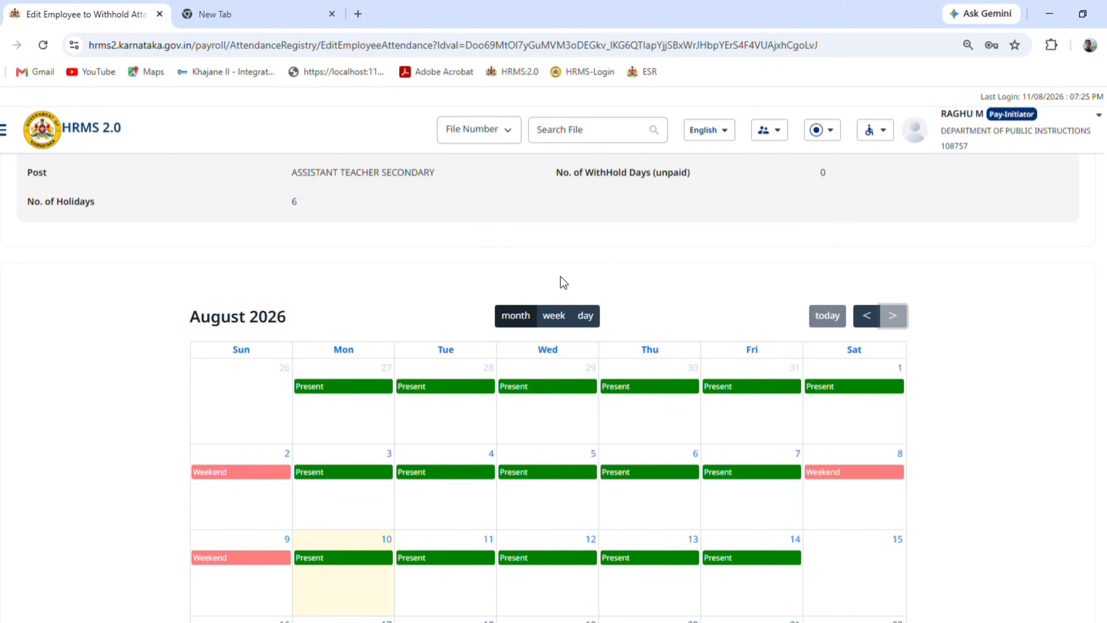
View the attendance calendar by week and by day, and return it to the month view
{"action": "left_click", "coordinate": [552, 316]}
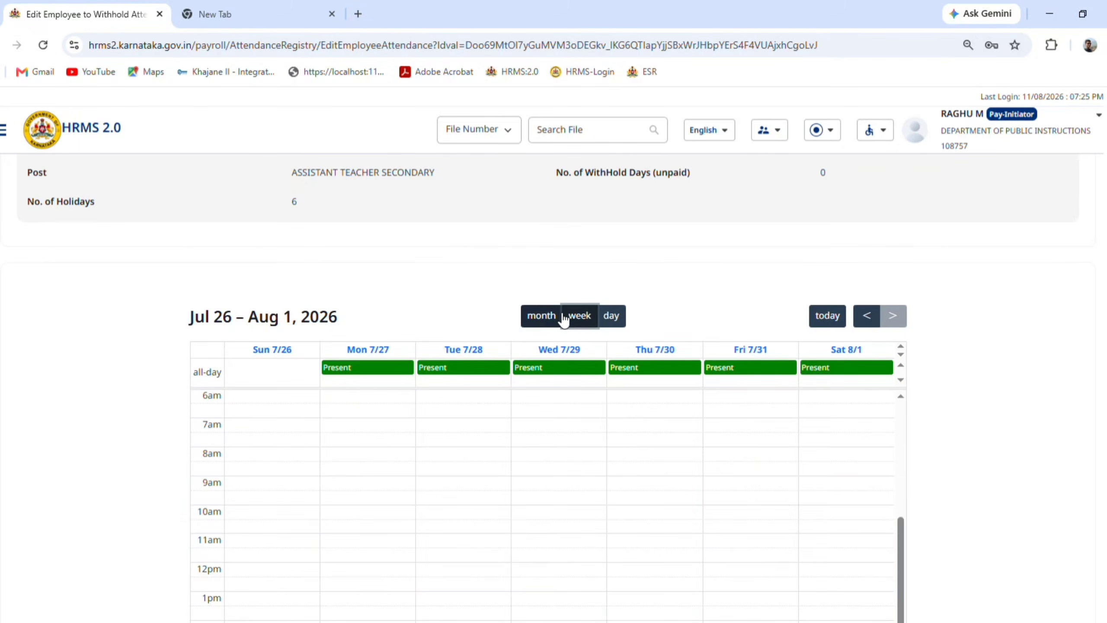
{"action": "left_click", "coordinate": [616, 320]}
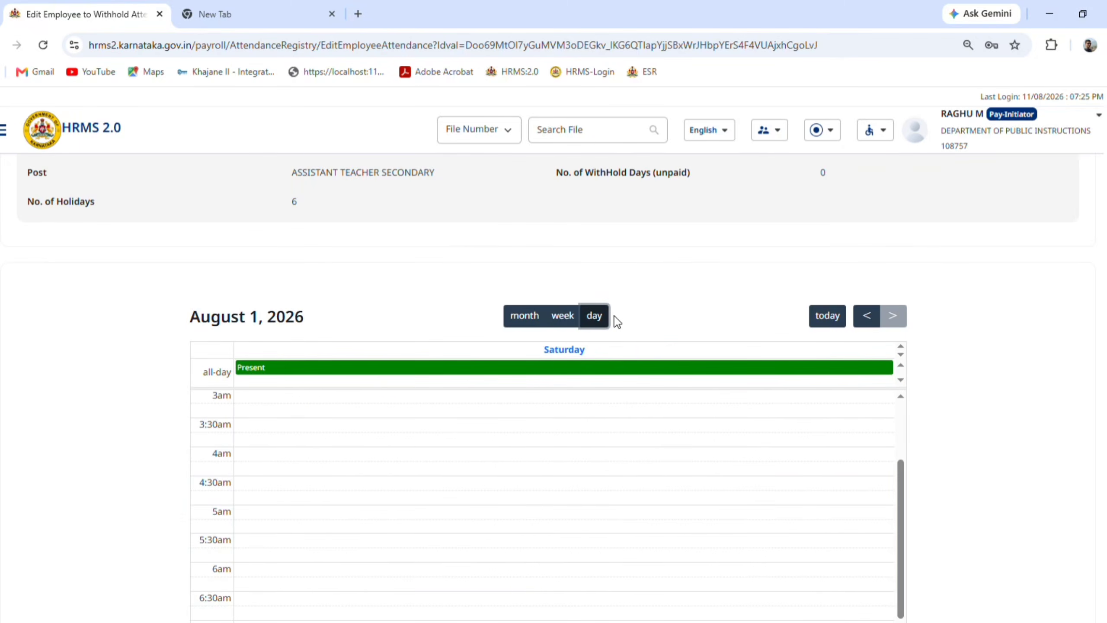
{"action": "left_click", "coordinate": [529, 321]}
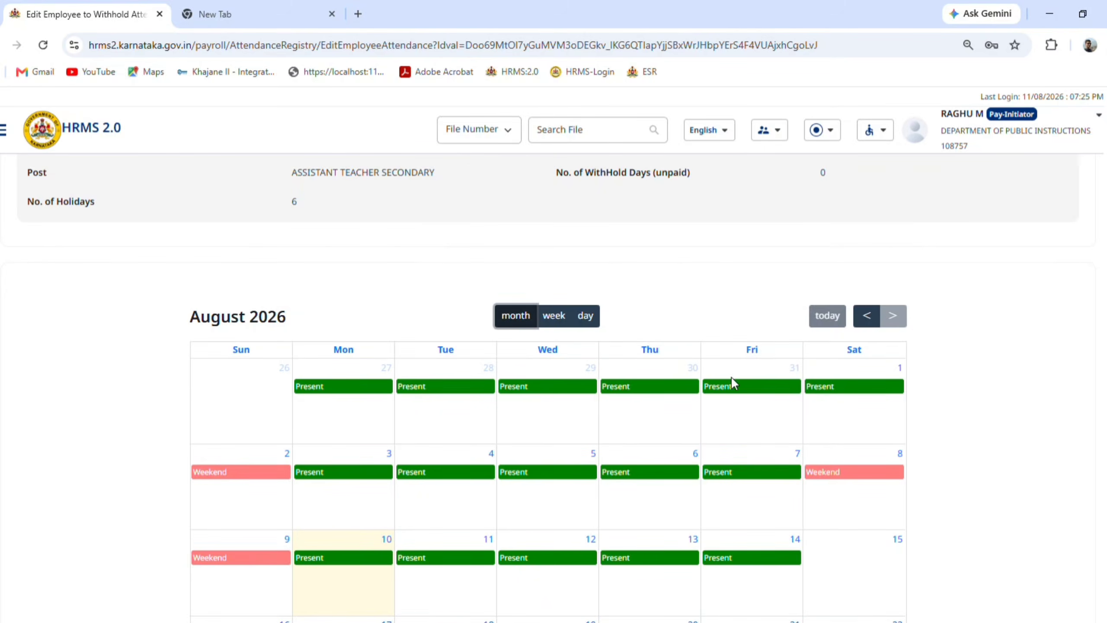
Start a new withhold entry for the employee with From Date 11/08/2026 and To Date 31/08/2026
{"action": "scroll", "coordinate": [764, 379], "scroll_direction": "down", "scroll_amount": 10}
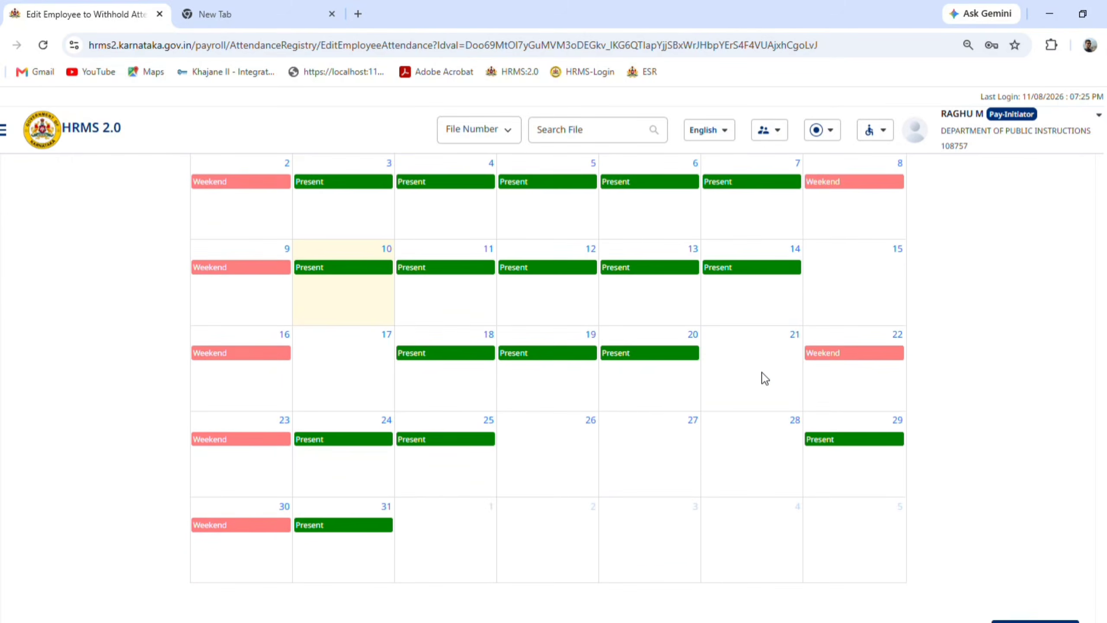
{"action": "left_click", "coordinate": [1029, 345]}
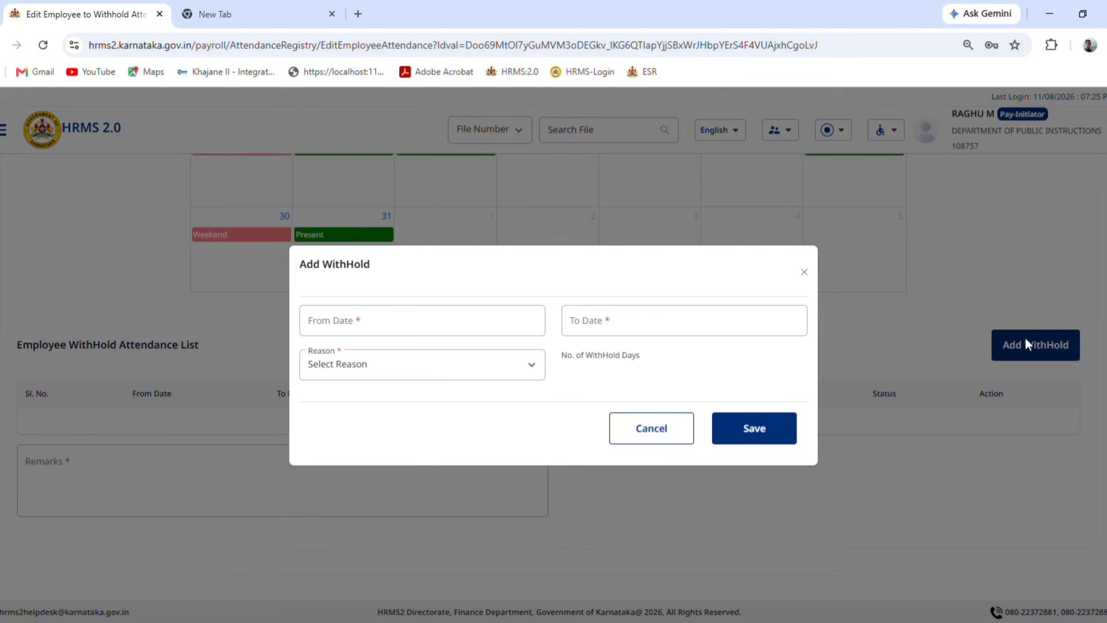
{"action": "left_click", "coordinate": [389, 323]}
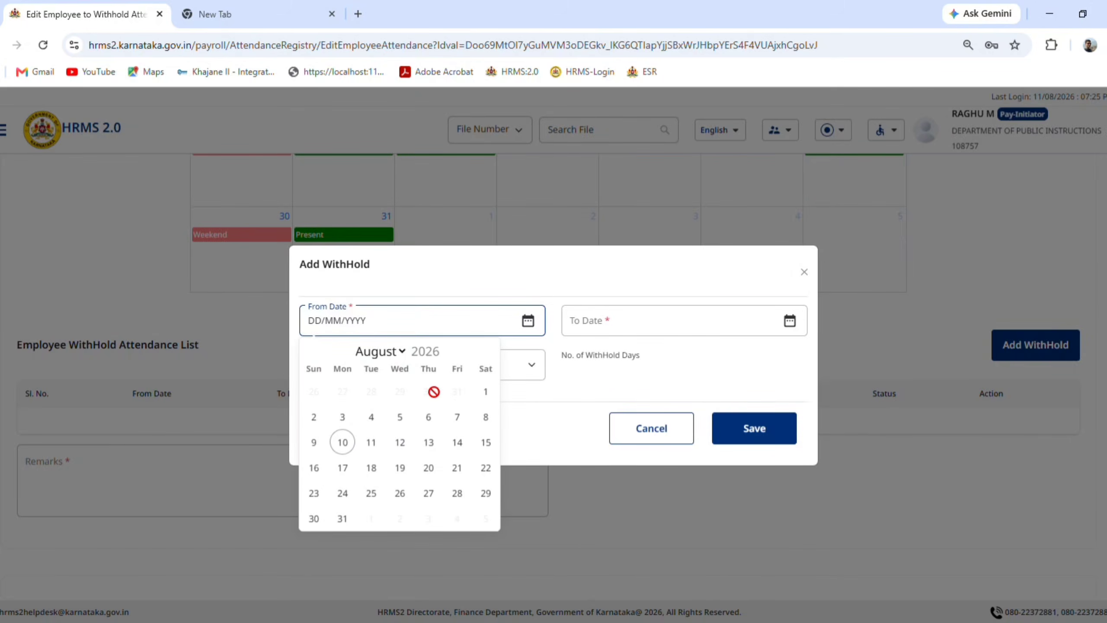
{"action": "left_click", "coordinate": [409, 352]}
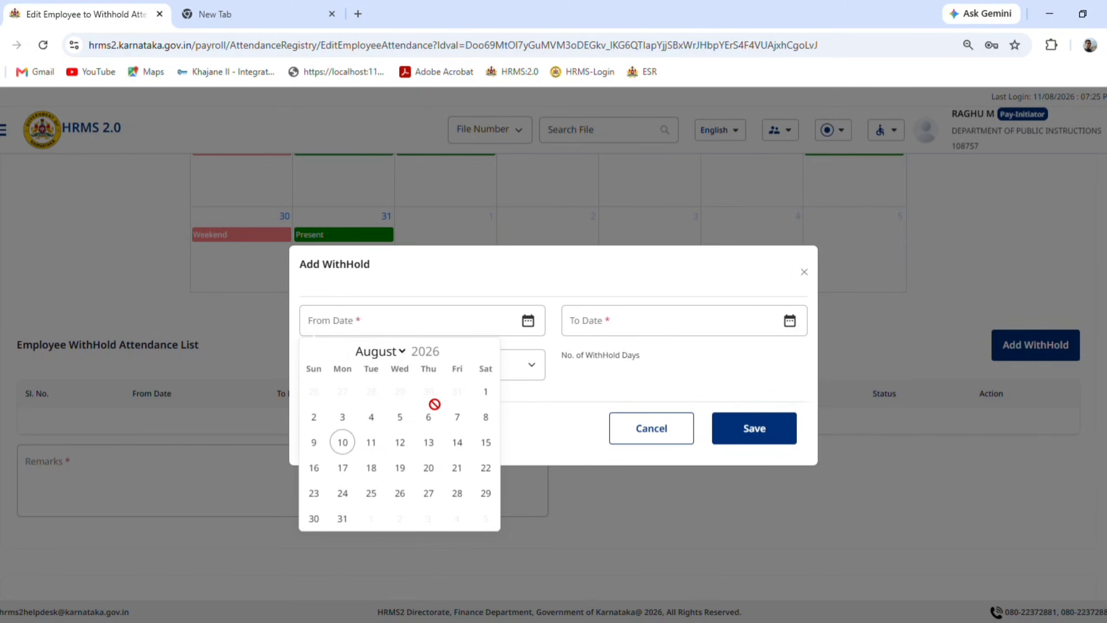
{"action": "left_click", "coordinate": [382, 446]}
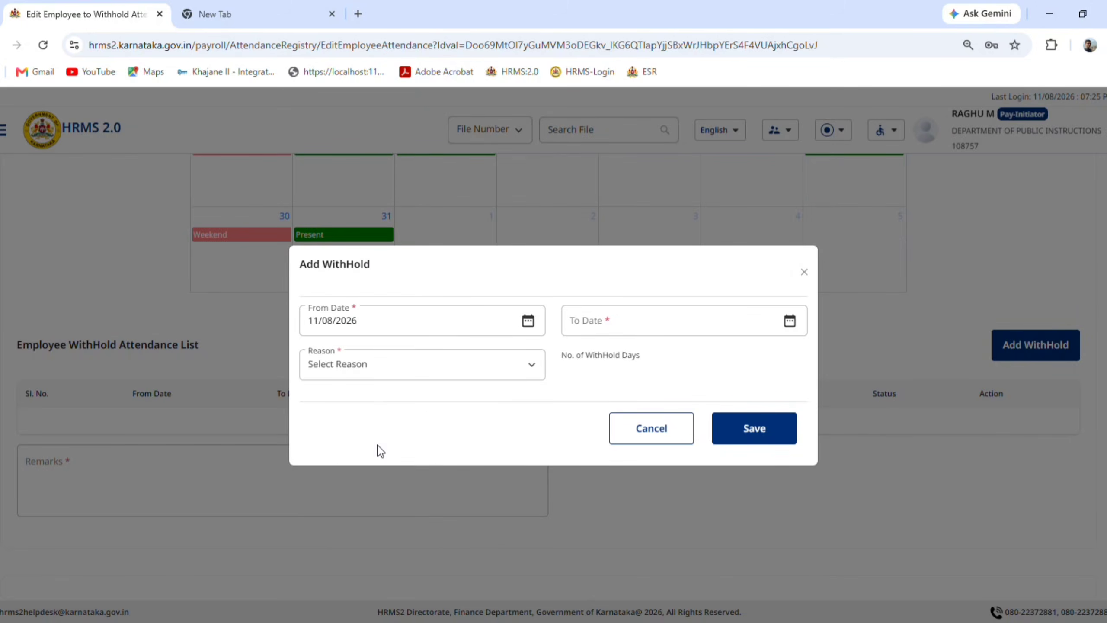
{"action": "left_click", "coordinate": [639, 325]}
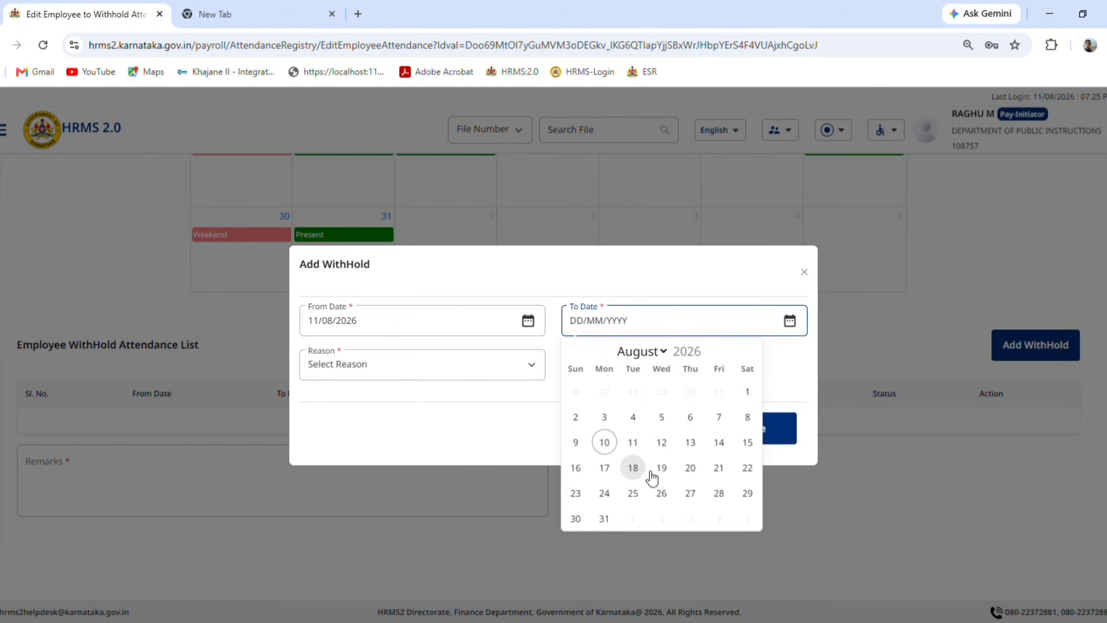
{"action": "left_click", "coordinate": [604, 518]}
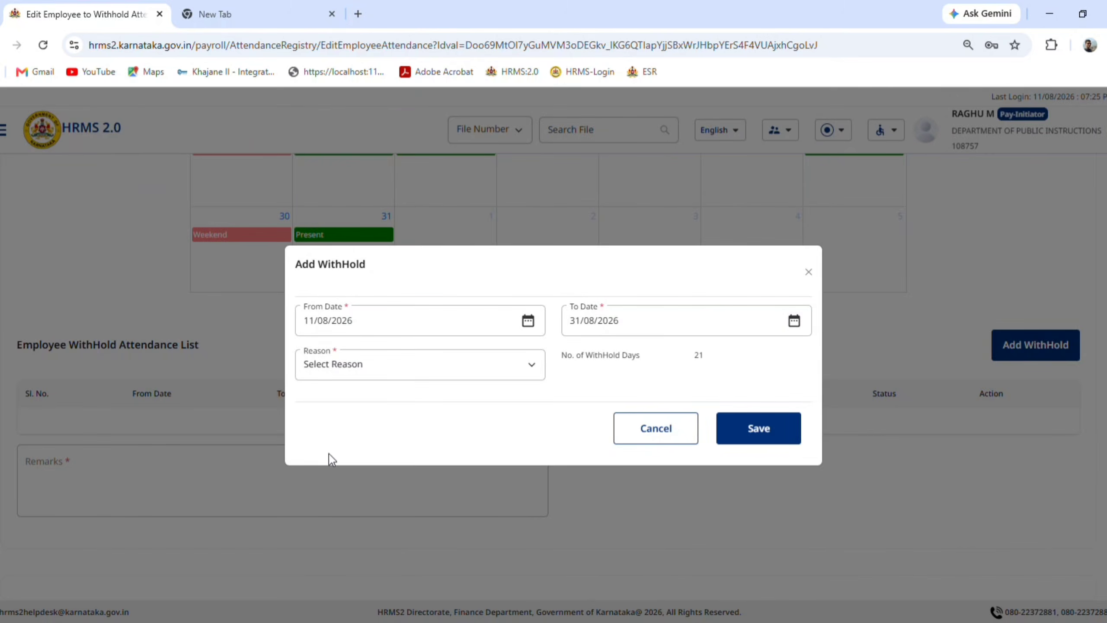
Set the withhold reason to Transfer, save the entry and check the withheld days in the calendar
{"action": "left_click", "coordinate": [324, 536]}
{"action": "left_click", "coordinate": [762, 445]}
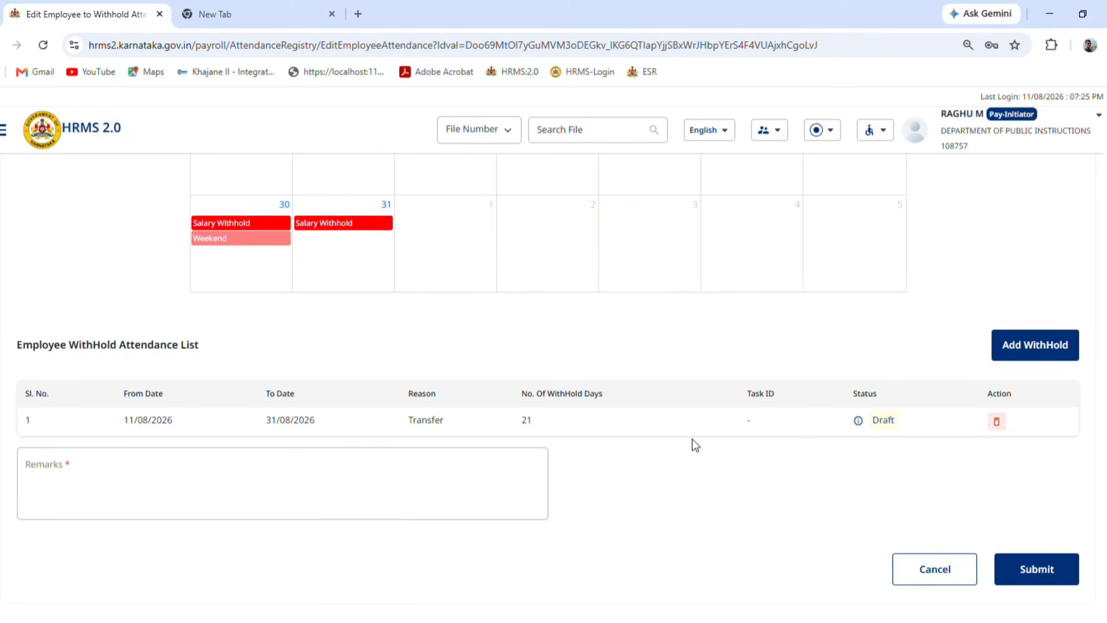
{"action": "scroll", "coordinate": [717, 326], "scroll_direction": "up", "scroll_amount": 6}
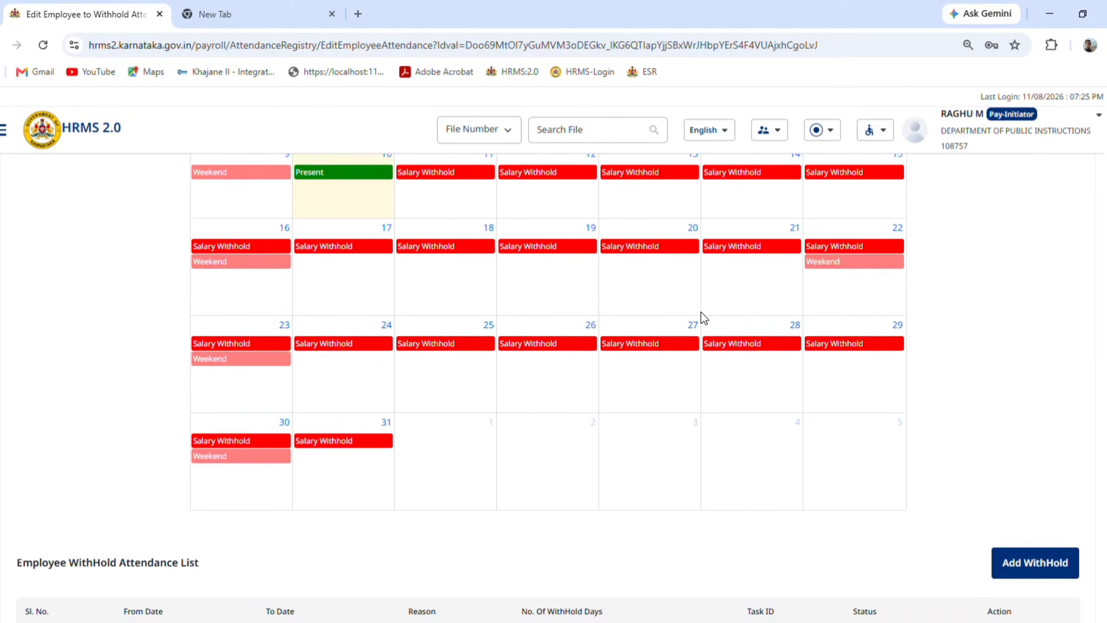
Check the withheld days in the August calendar and enter TRANSFER as the remarks below the withhold list
{"action": "scroll", "coordinate": [623, 308], "scroll_direction": "up", "scroll_amount": 5}
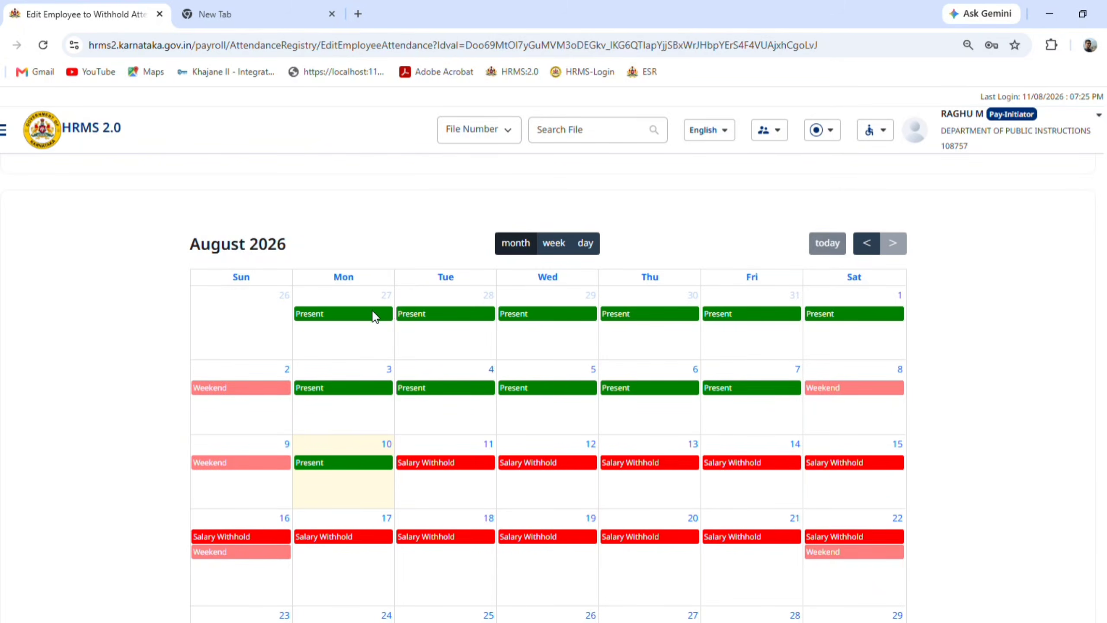
{"action": "scroll", "coordinate": [458, 376], "scroll_direction": "down", "scroll_amount": 13}
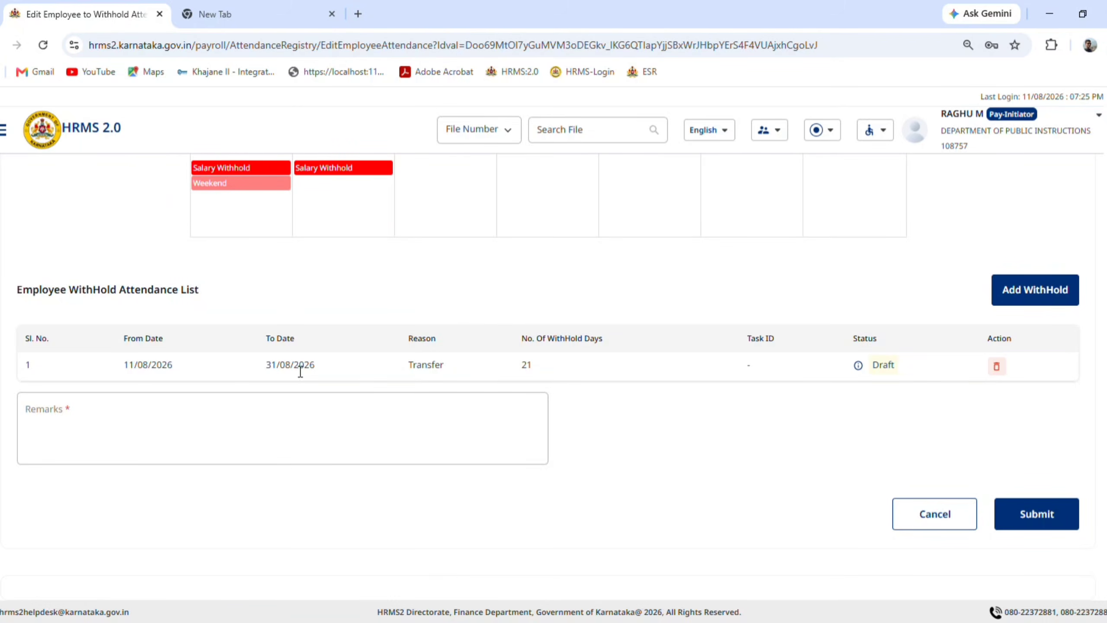
{"action": "left_click", "coordinate": [126, 436]}
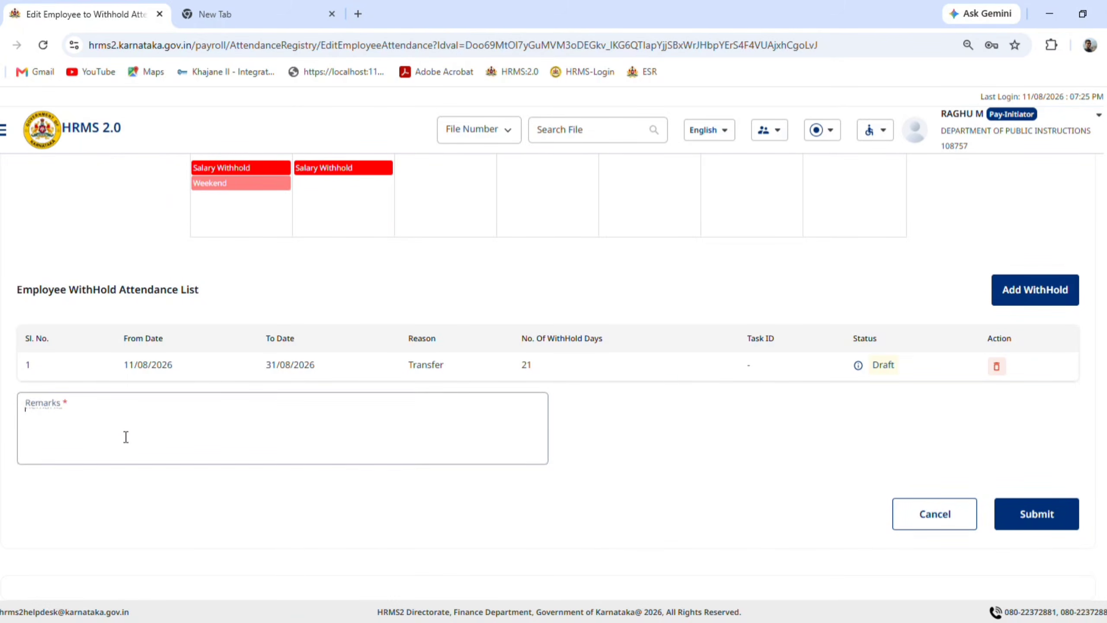
{"action": "type", "text": "T"}
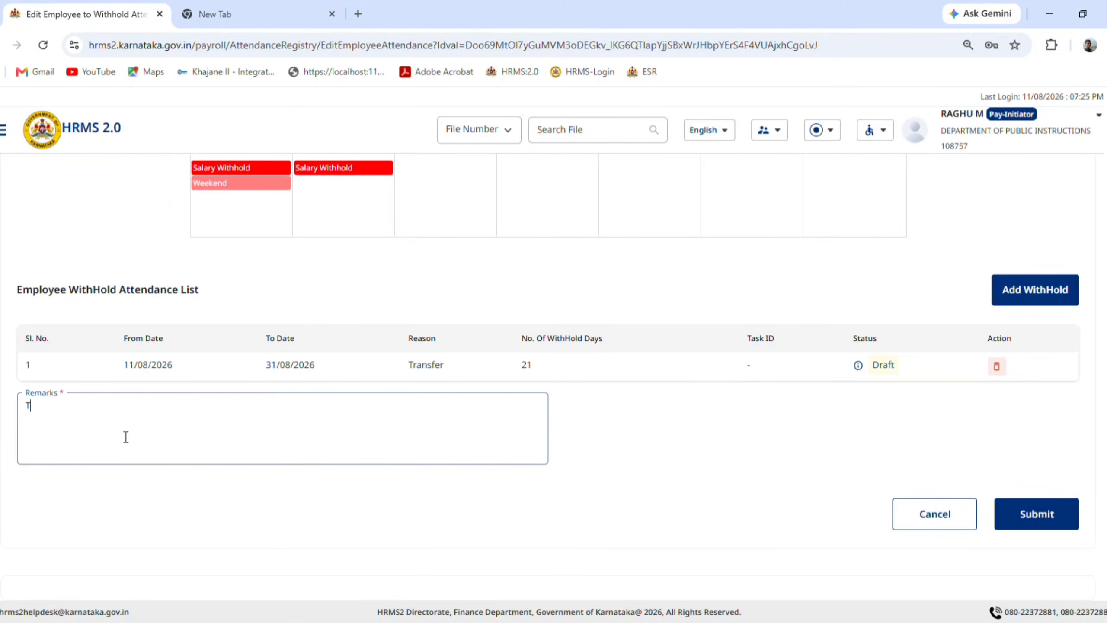
{"action": "type", "text": "RANFE"}
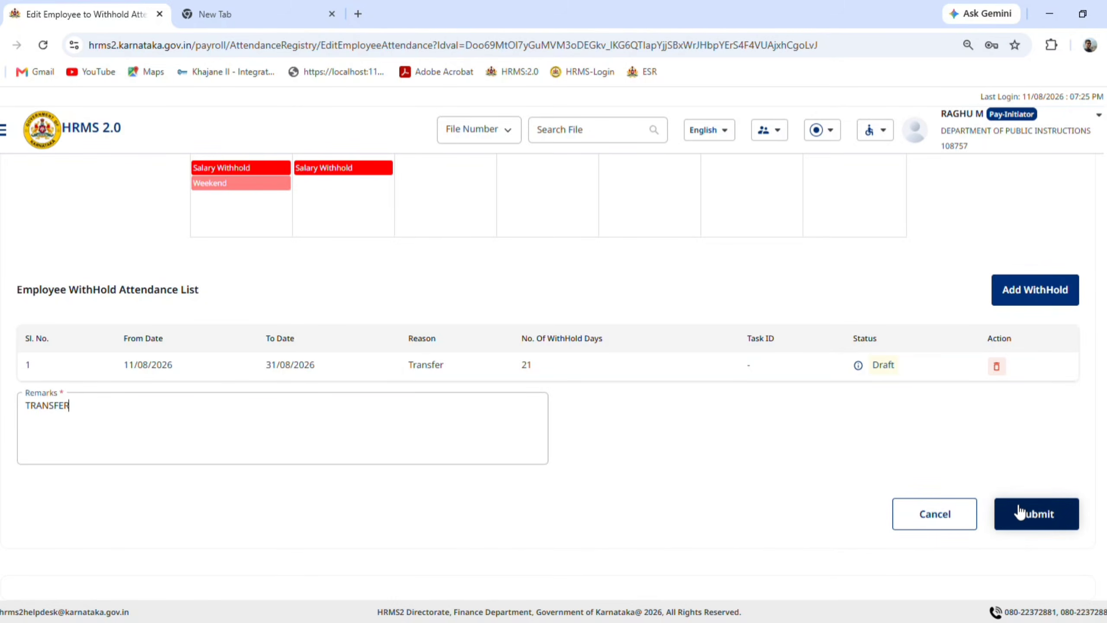
Review the employee details, the August 2026 calendar and the draft withhold entry before submission
{"action": "scroll", "coordinate": [784, 427], "scroll_direction": "up", "scroll_amount": 3}
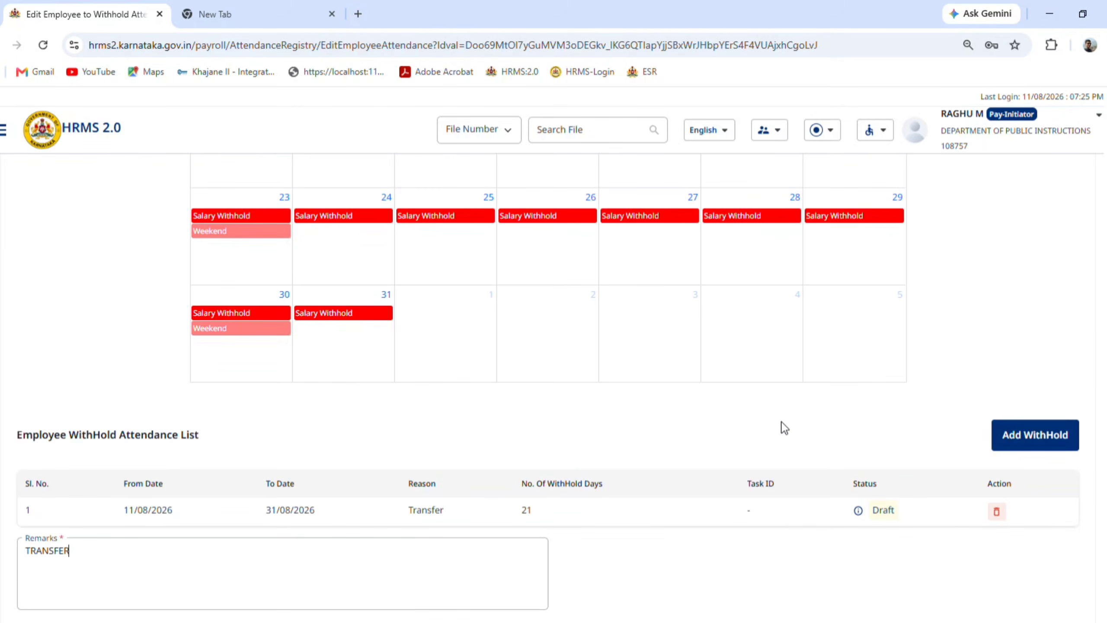
{"action": "scroll", "coordinate": [785, 427], "scroll_direction": "up", "scroll_amount": 2}
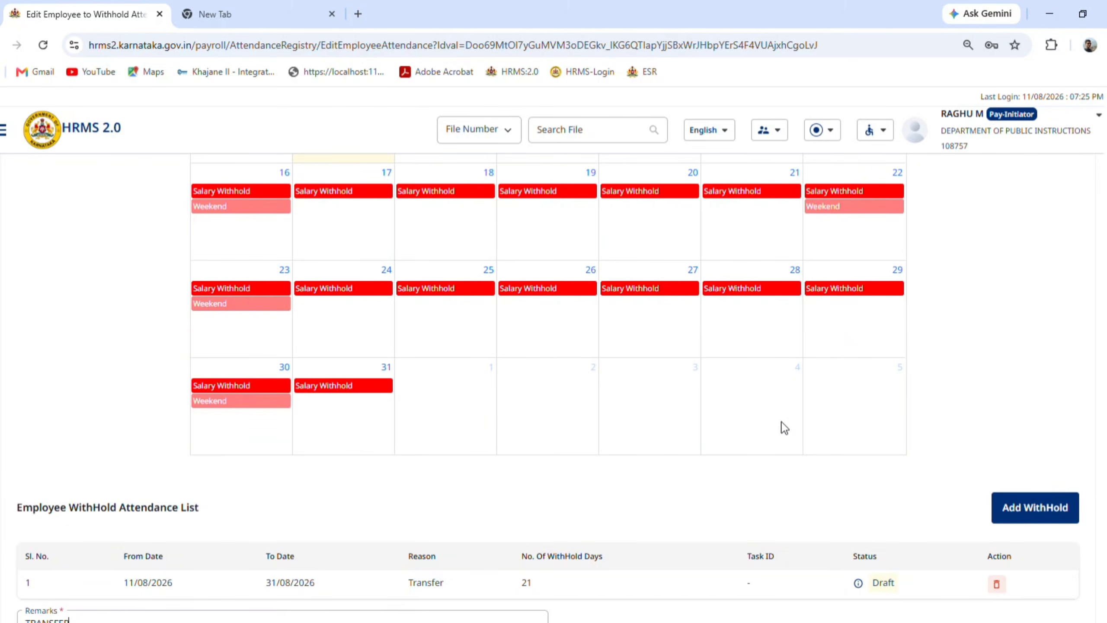
{"action": "scroll", "coordinate": [785, 427], "scroll_direction": "up", "scroll_amount": 2}
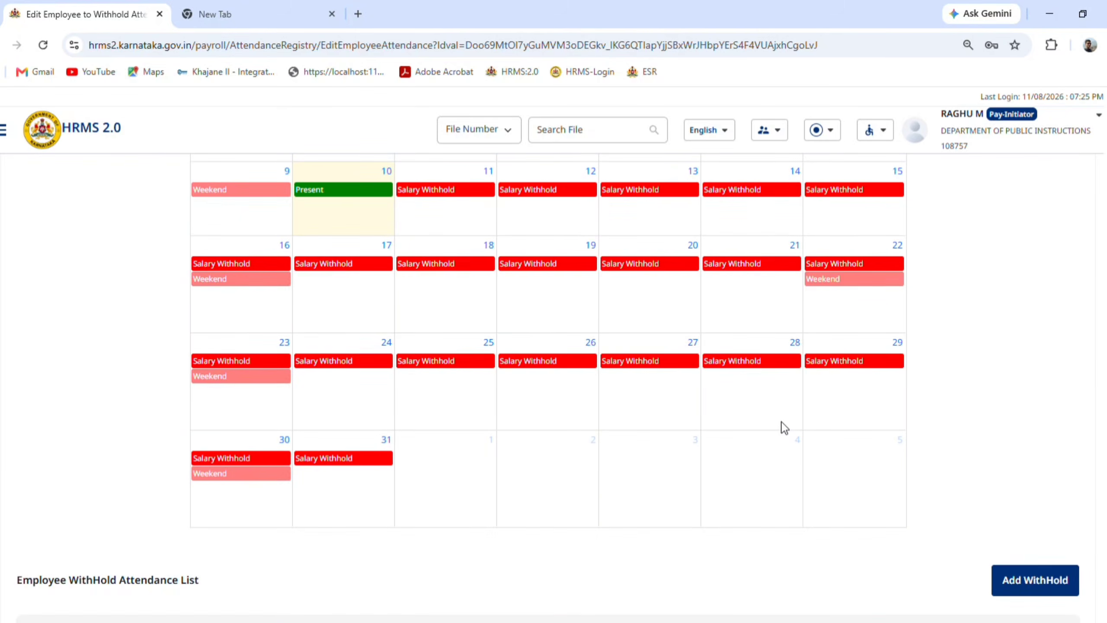
{"action": "scroll", "coordinate": [784, 427], "scroll_direction": "up", "scroll_amount": 3}
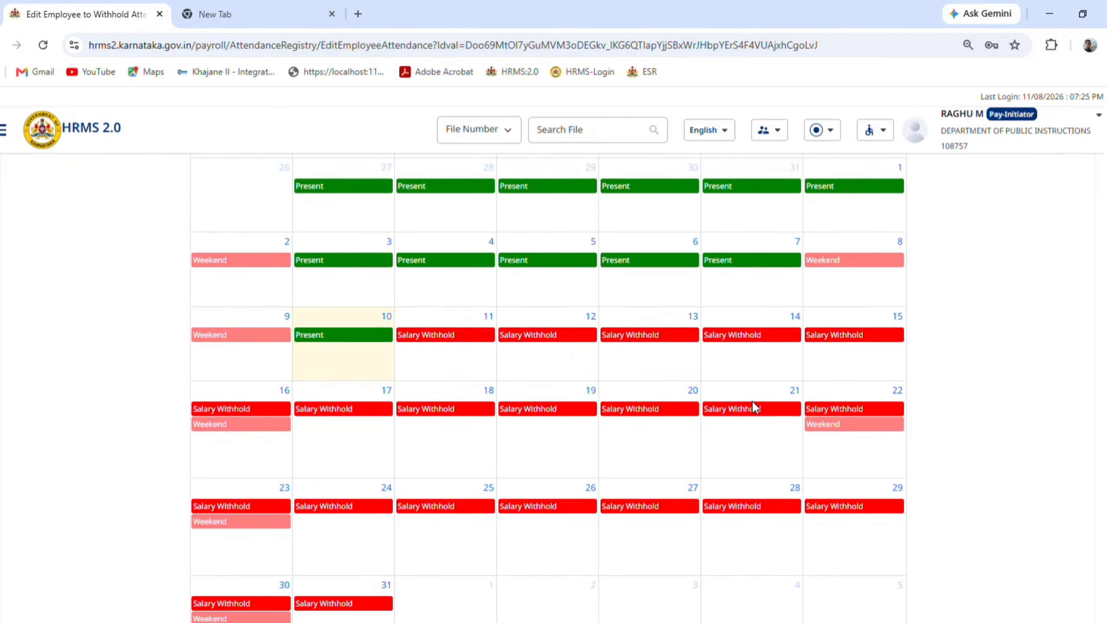
{"action": "scroll", "coordinate": [752, 402], "scroll_direction": "down", "scroll_amount": 8}
{"action": "scroll", "coordinate": [742, 401], "scroll_direction": "up", "scroll_amount": 10}
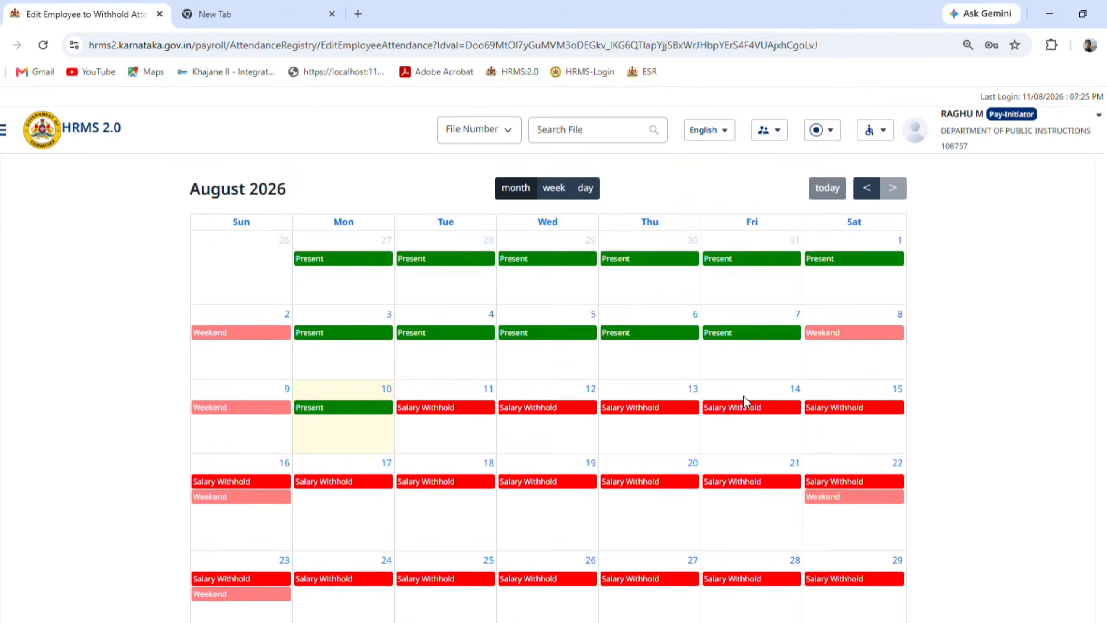
{"action": "scroll", "coordinate": [744, 401], "scroll_direction": "up", "scroll_amount": 6}
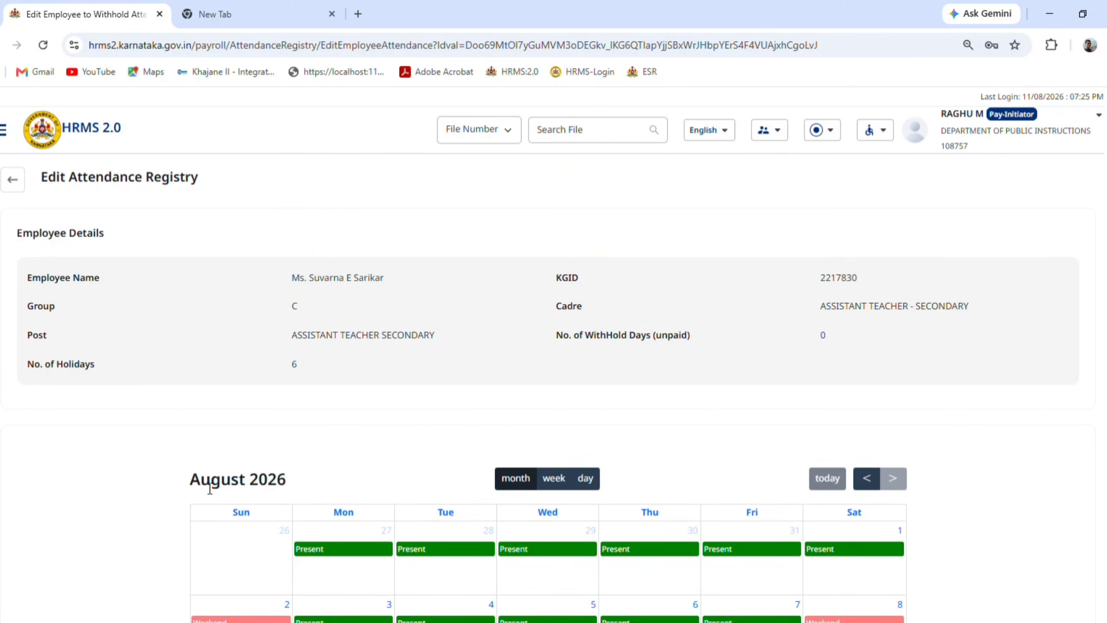
{"action": "left_click_drag", "start_coordinate": [239, 479], "coordinate": [307, 476]}
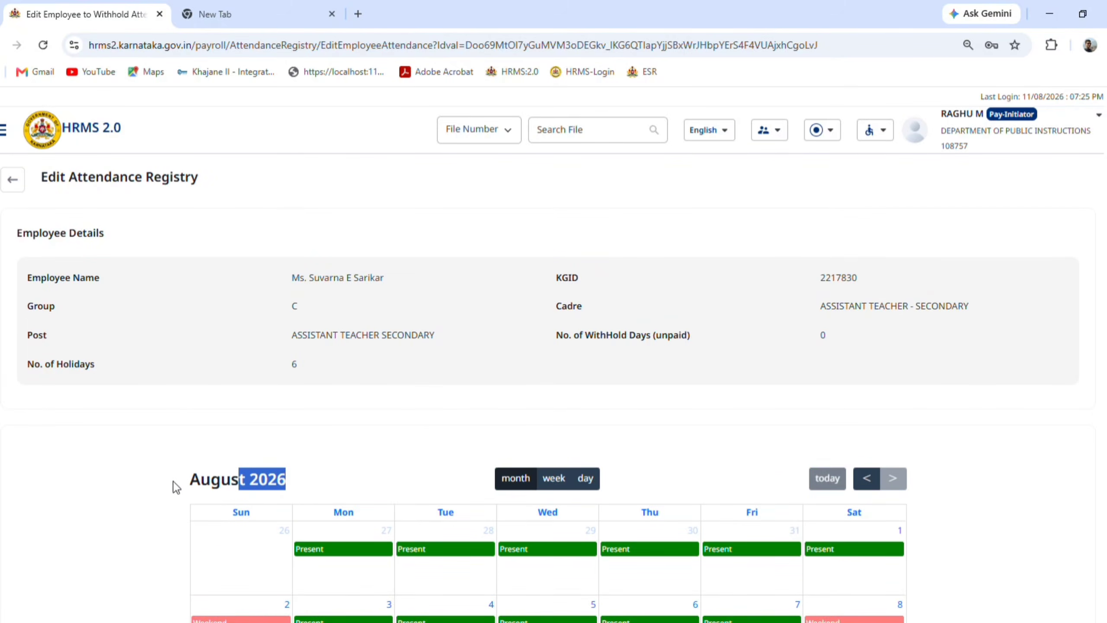
{"action": "left_click_drag", "start_coordinate": [173, 481], "coordinate": [300, 478]}
{"action": "scroll", "coordinate": [511, 416], "scroll_direction": "down", "scroll_amount": 10}
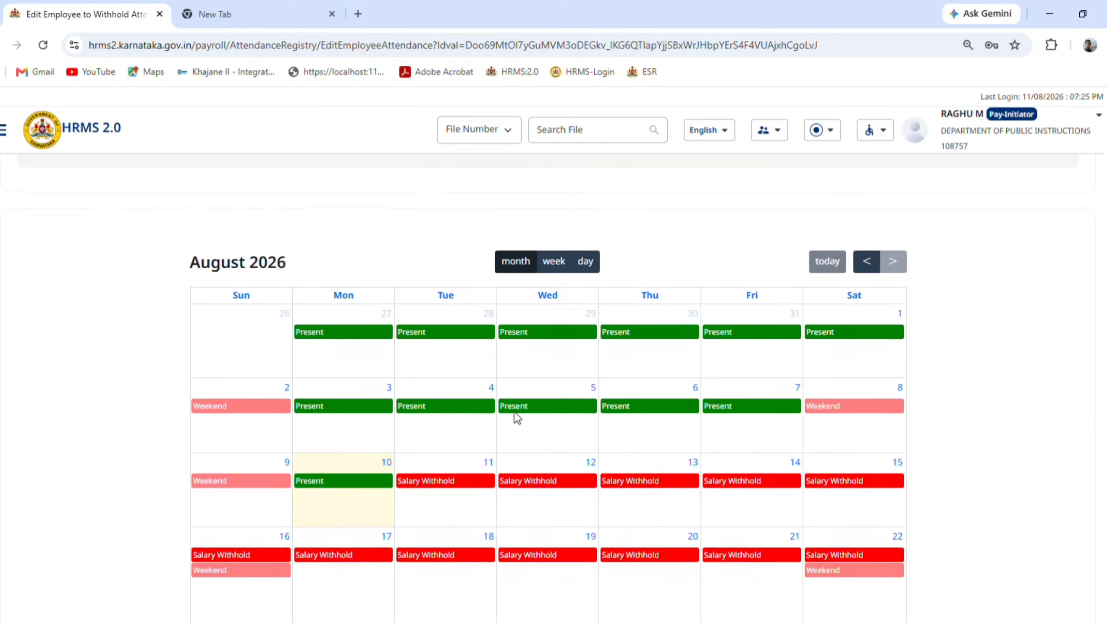
{"action": "scroll", "coordinate": [539, 437], "scroll_direction": "down", "scroll_amount": 6}
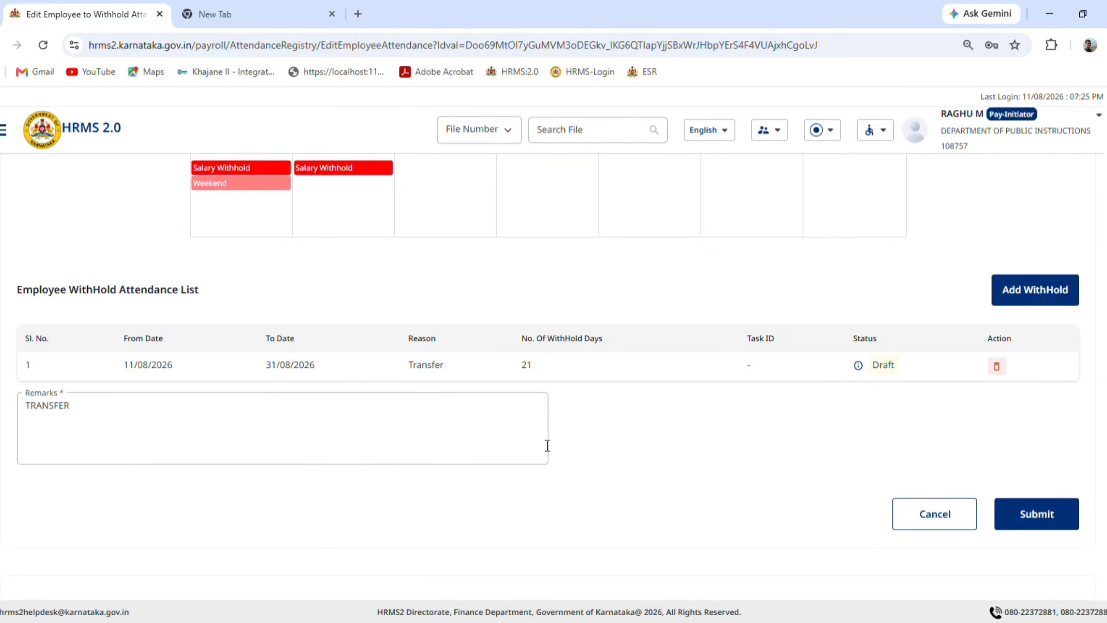
{"action": "scroll", "coordinate": [545, 444], "scroll_direction": "up", "scroll_amount": 3}
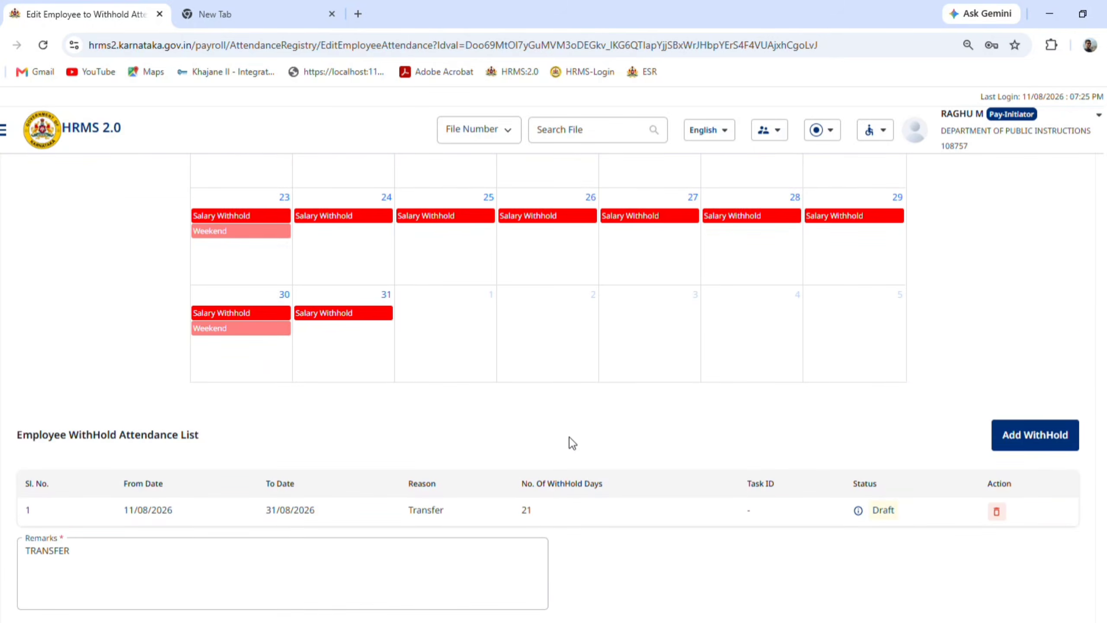
{"action": "scroll", "coordinate": [653, 414], "scroll_direction": "down", "scroll_amount": 3}
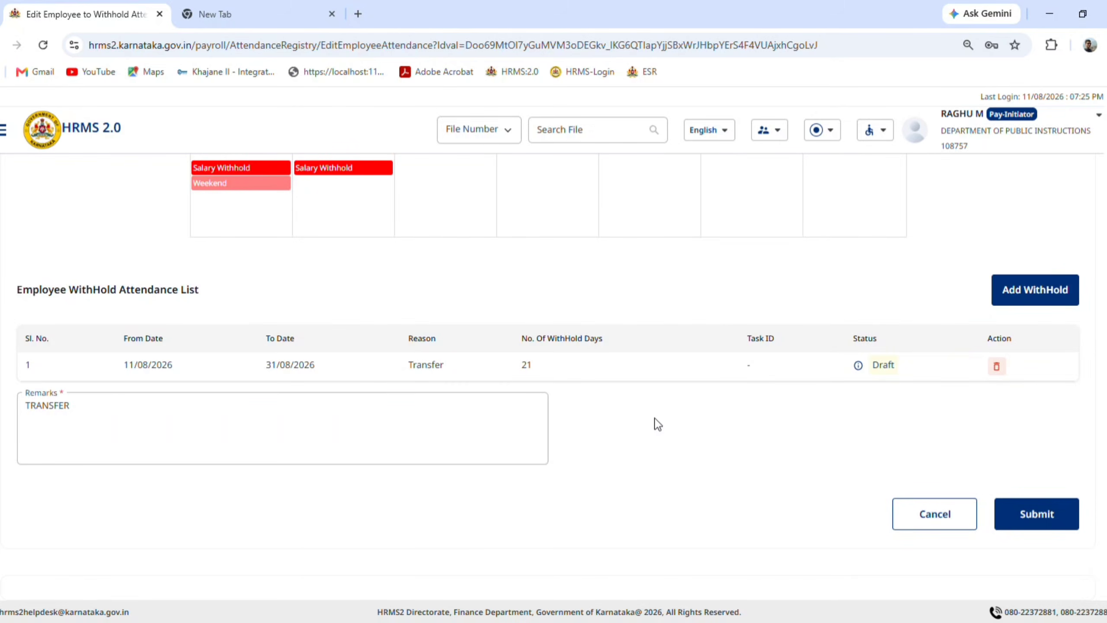
Leave the attendance record without submitting it and reopen the same employee's record from row 7 of the Attendance Registry List
{"action": "left_click", "coordinate": [935, 515]}
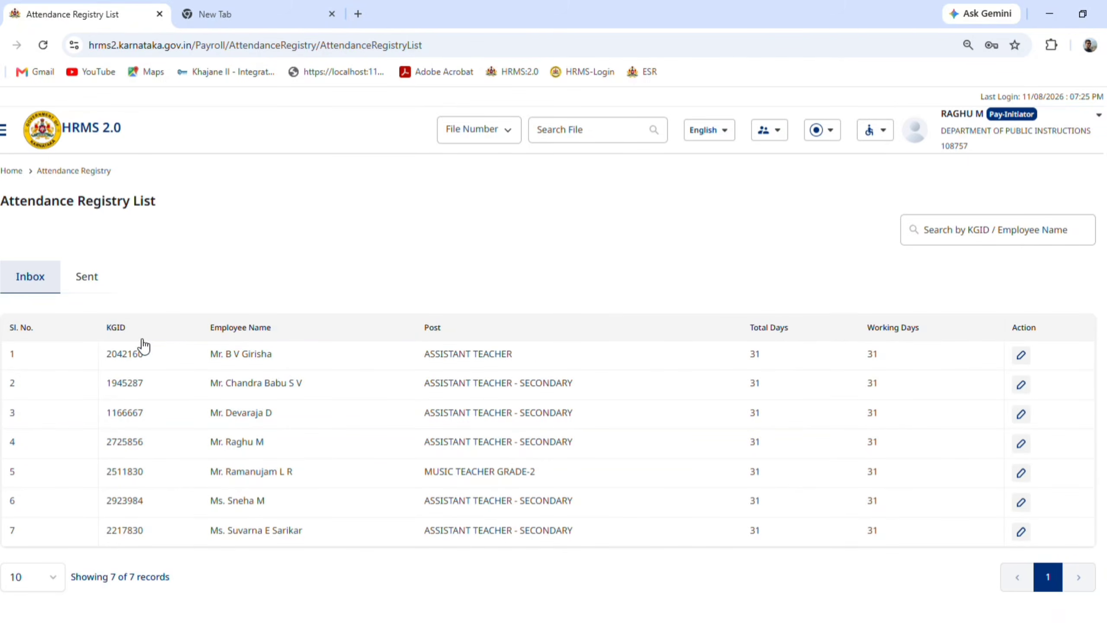
{"action": "left_click", "coordinate": [1021, 532]}
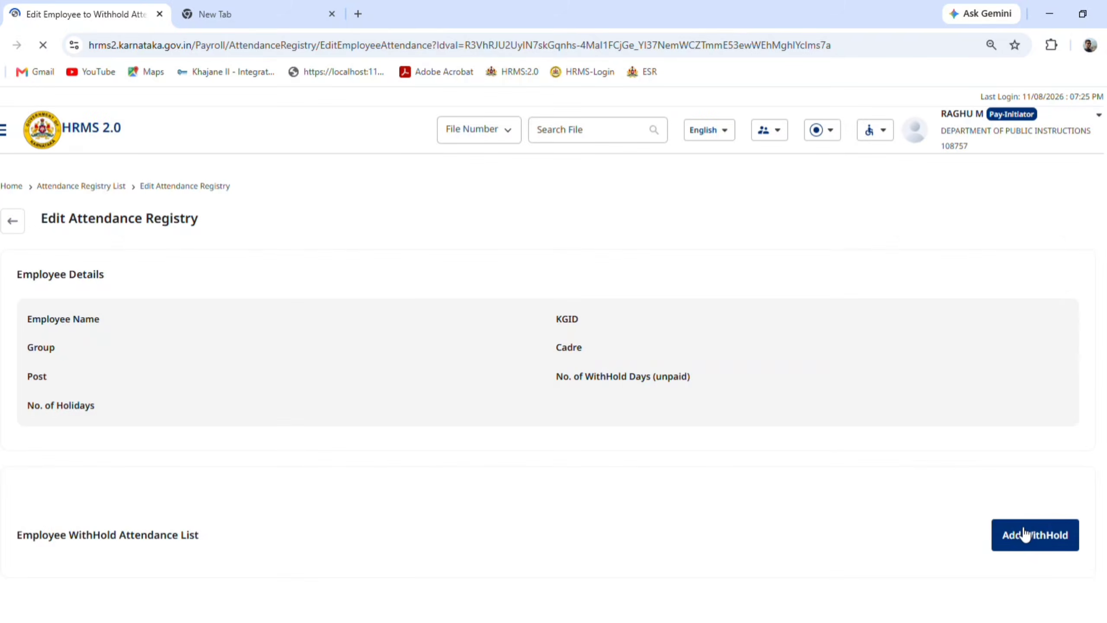
{"action": "scroll", "coordinate": [732, 466], "scroll_direction": "down", "scroll_amount": 5}
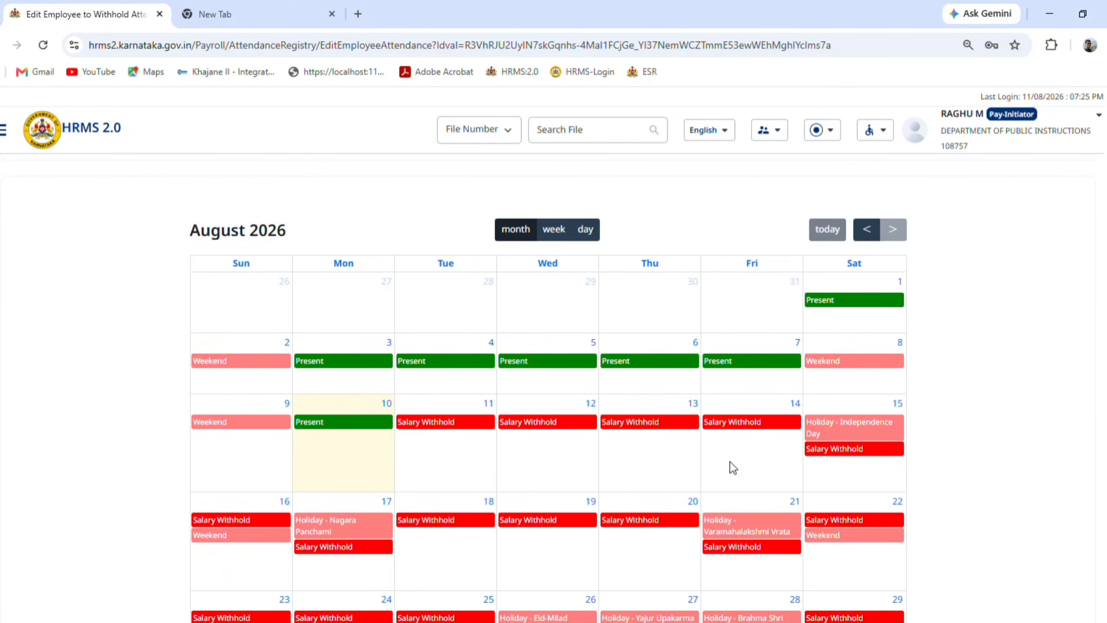
Delete the draft Transfer withhold entry for 11/08/2026 to 31/08/2026 and confirm the deletion
{"action": "scroll", "coordinate": [732, 466], "scroll_direction": "down", "scroll_amount": 10}
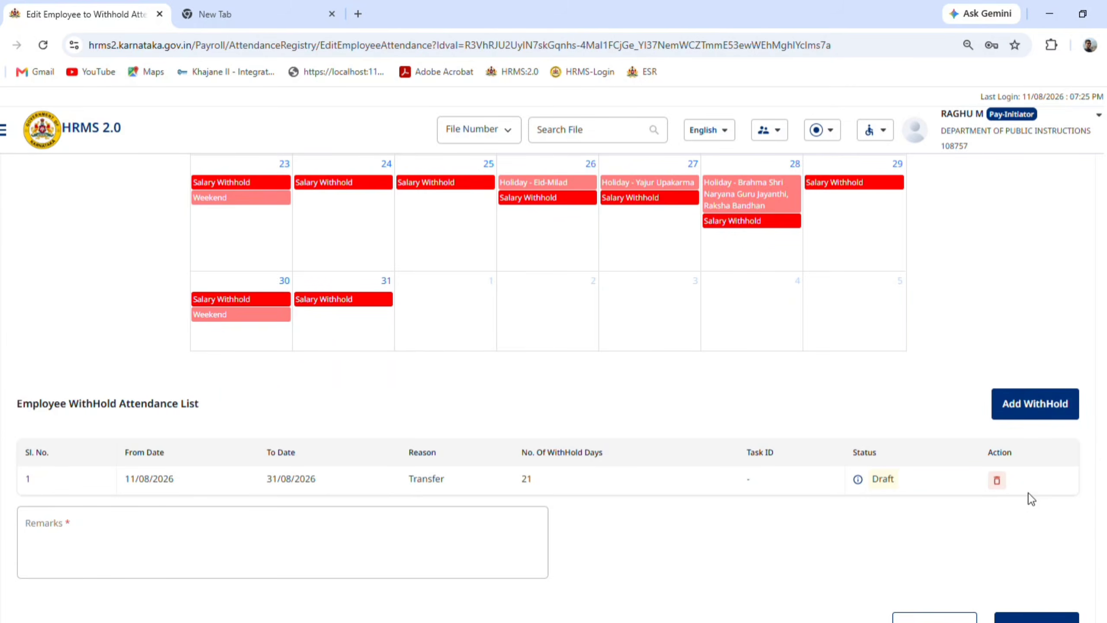
{"action": "left_click", "coordinate": [997, 480]}
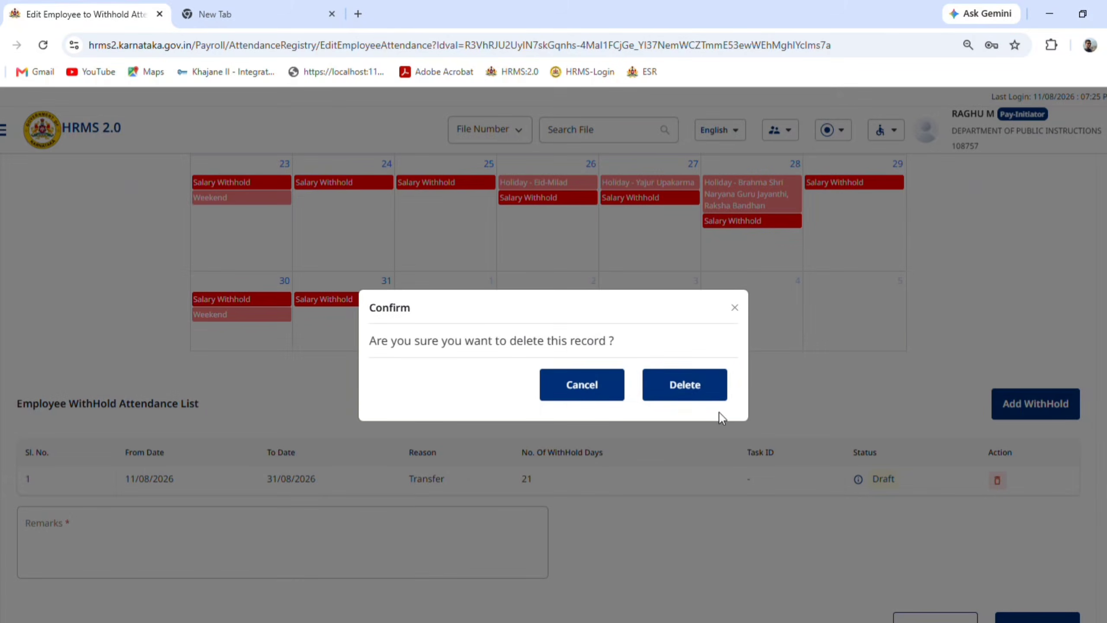
{"action": "left_click", "coordinate": [707, 390]}
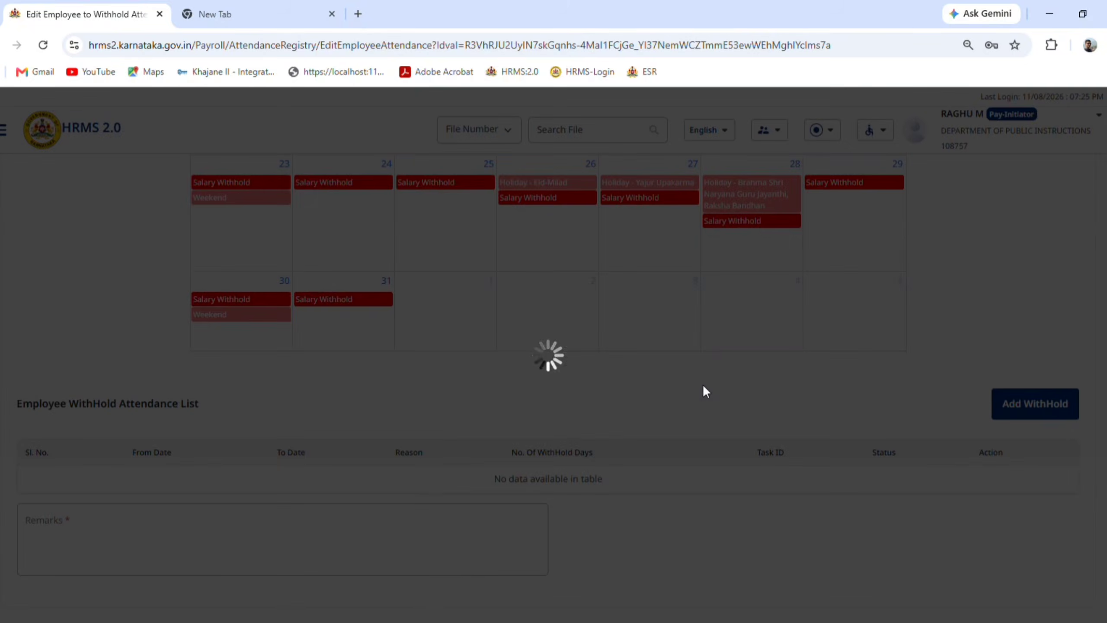
Check the August 2026 calendar and the Employee WithHold Attendance List for the effect of the deletion
{"action": "scroll", "coordinate": [706, 391], "scroll_direction": "up", "scroll_amount": 10}
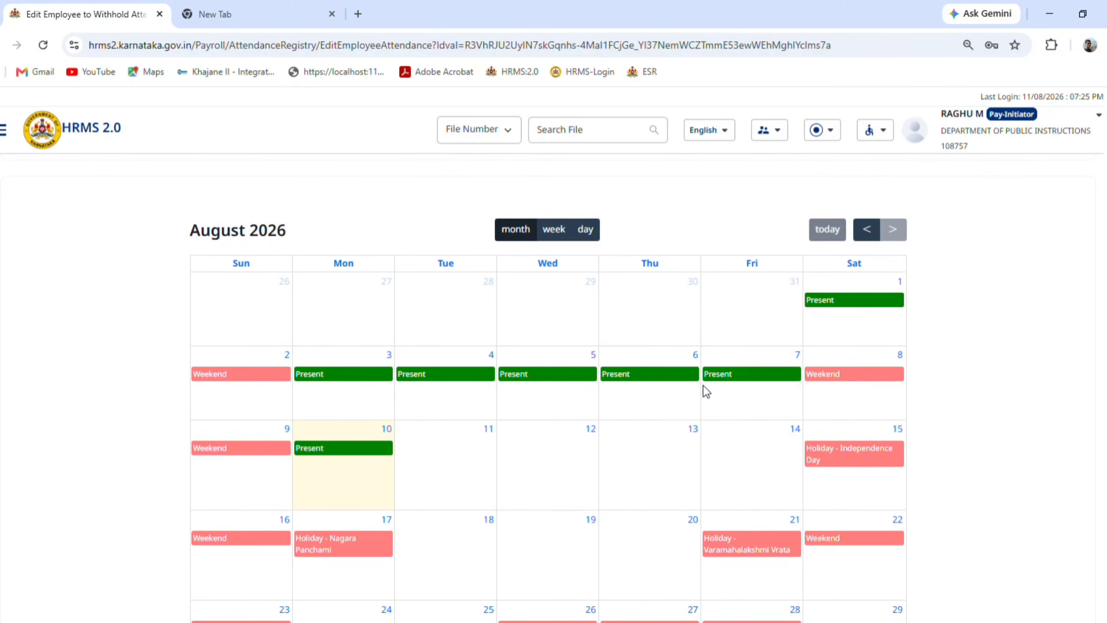
{"action": "scroll", "coordinate": [641, 440], "scroll_direction": "down", "scroll_amount": 7}
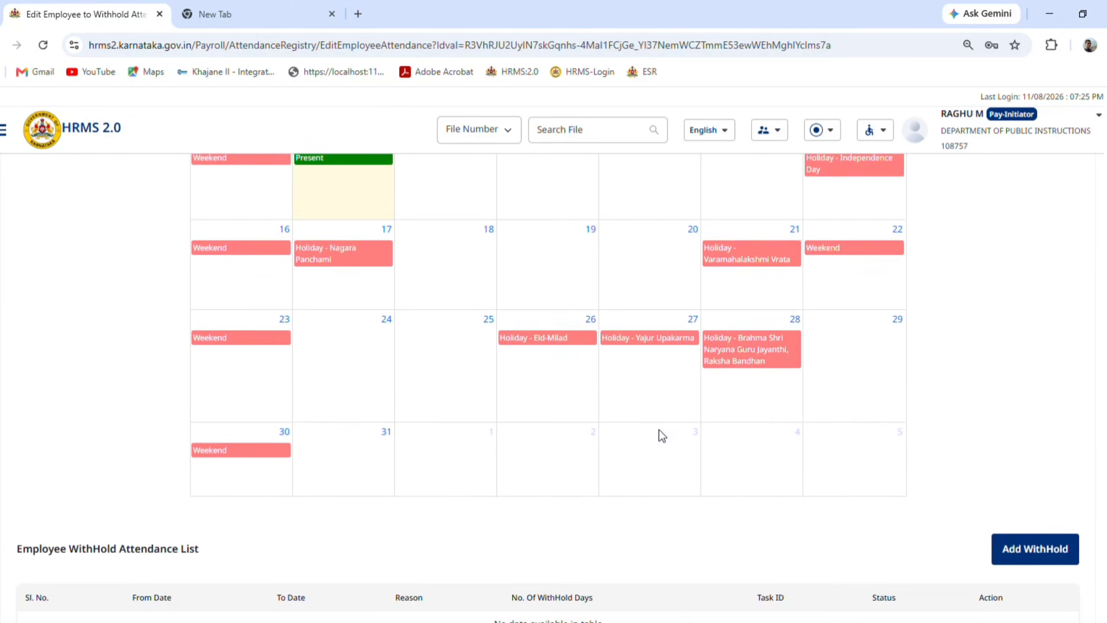
{"action": "scroll", "coordinate": [662, 435], "scroll_direction": "down", "scroll_amount": 5}
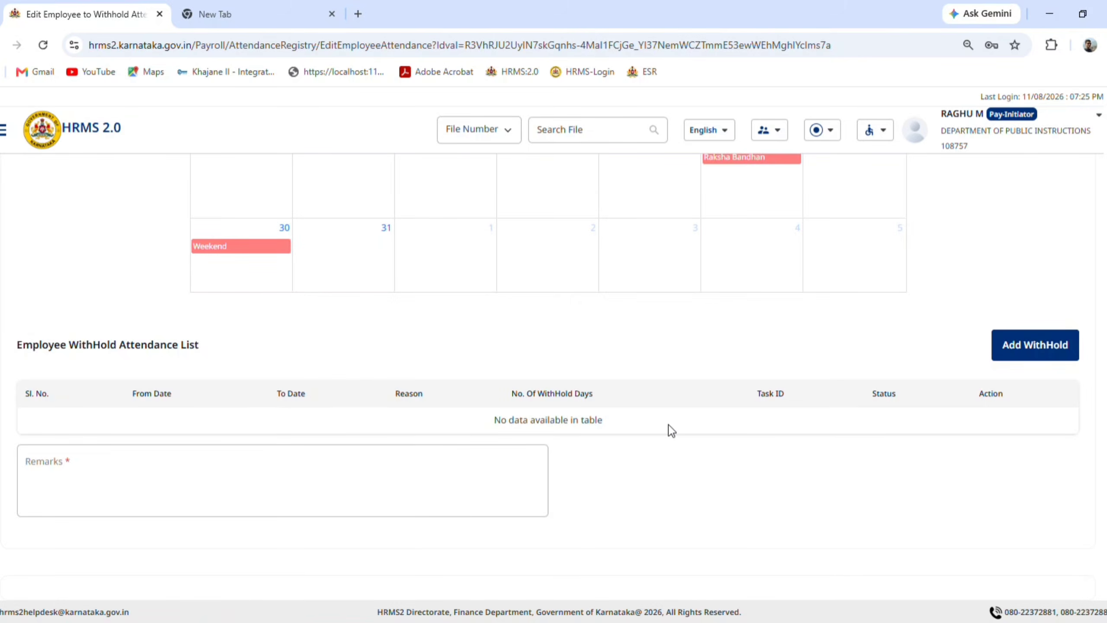
{"action": "scroll", "coordinate": [671, 427], "scroll_direction": "up", "scroll_amount": 5}
{"action": "scroll", "coordinate": [670, 426], "scroll_direction": "down", "scroll_amount": 3}
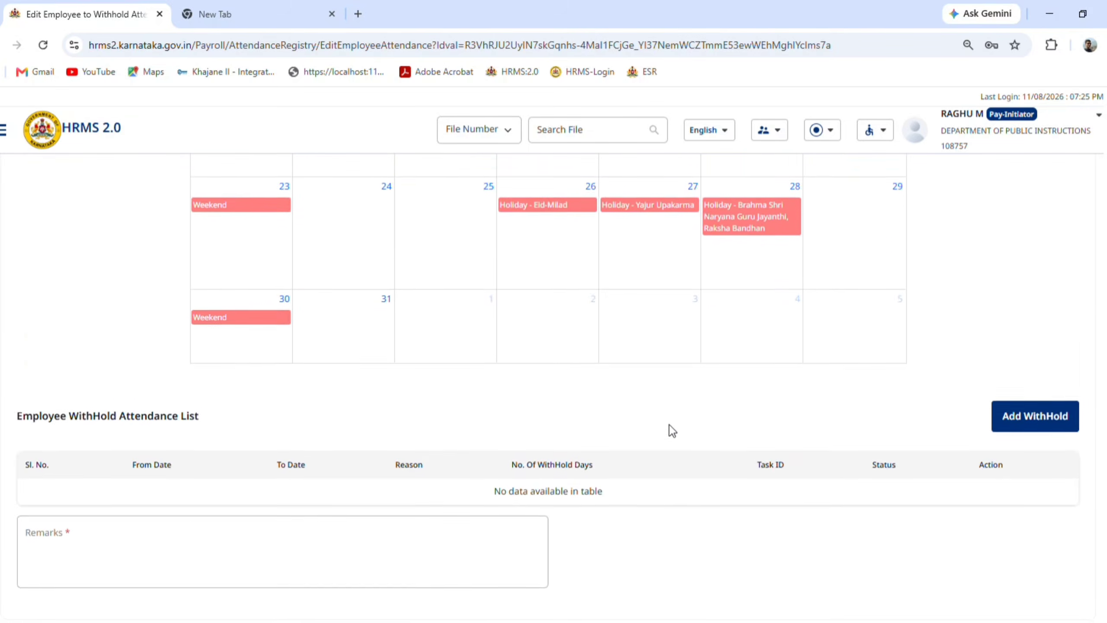
{"action": "scroll", "coordinate": [671, 430], "scroll_direction": "down", "scroll_amount": 2}
{"action": "scroll", "coordinate": [670, 425], "scroll_direction": "up", "scroll_amount": 5}
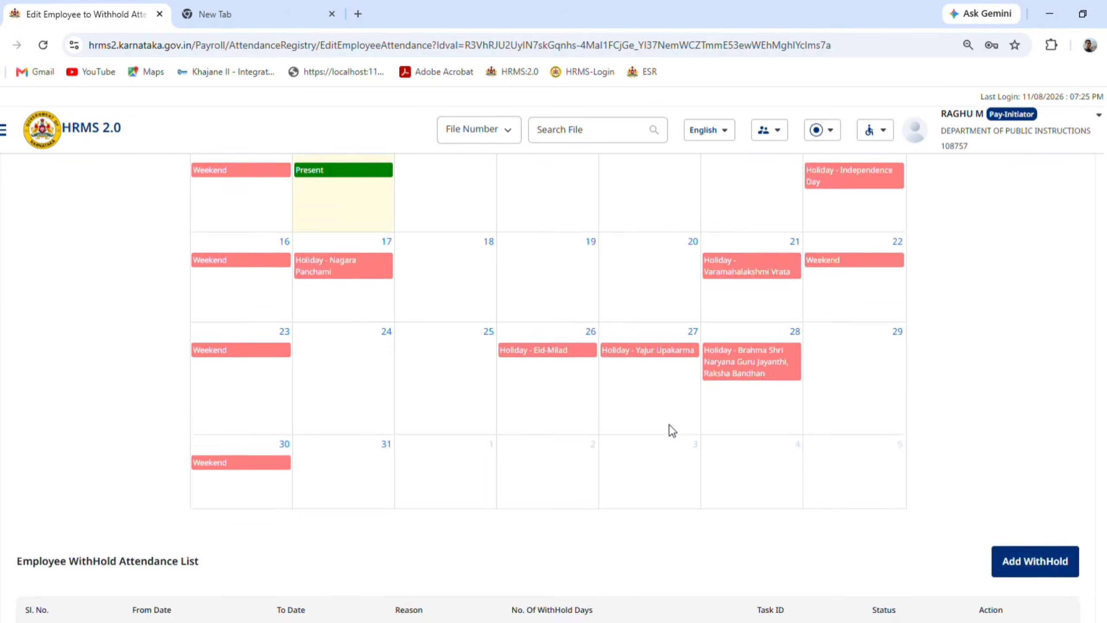
{"action": "scroll", "coordinate": [662, 423], "scroll_direction": "down", "scroll_amount": 5}
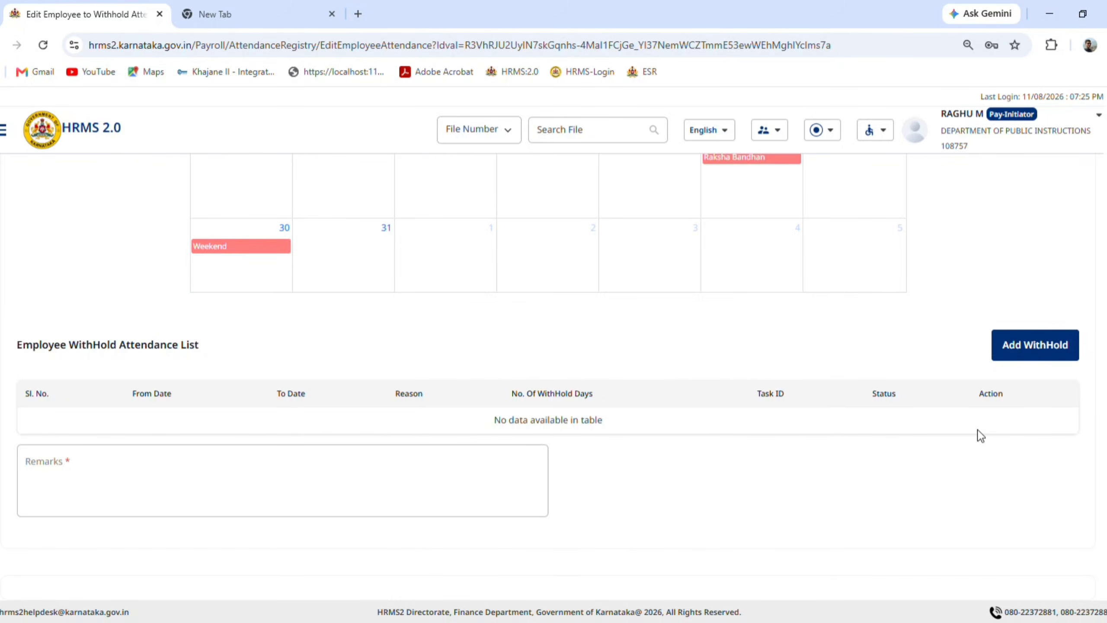
Switch the attendance calendar to July 2026 and review that month down to the withhold list
{"action": "scroll", "coordinate": [951, 437], "scroll_direction": "up", "scroll_amount": 15}
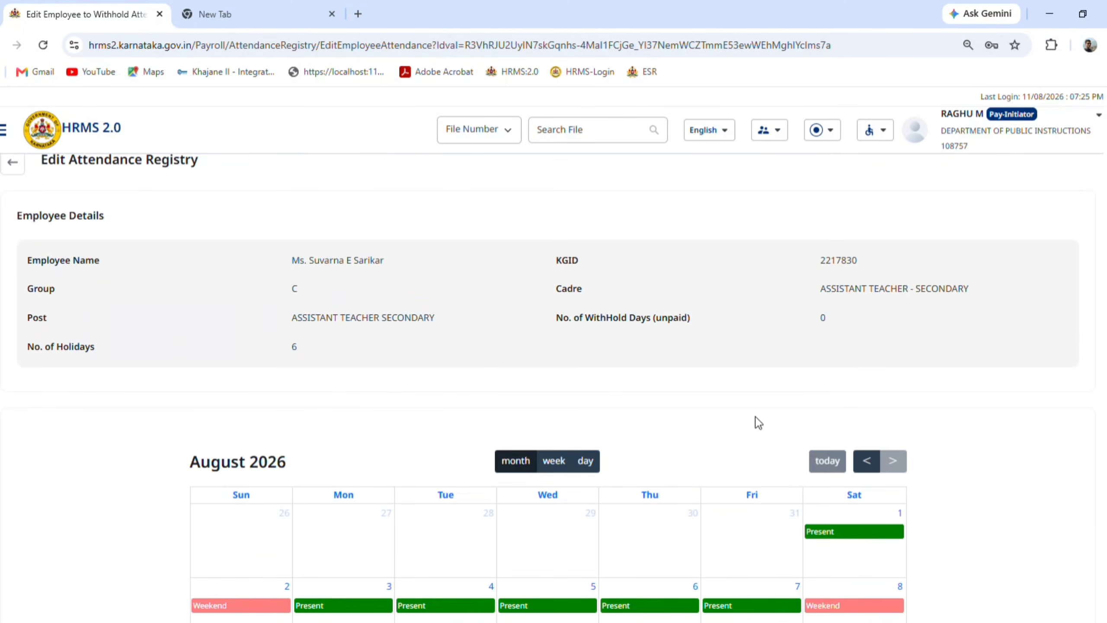
{"action": "left_click", "coordinate": [867, 461]}
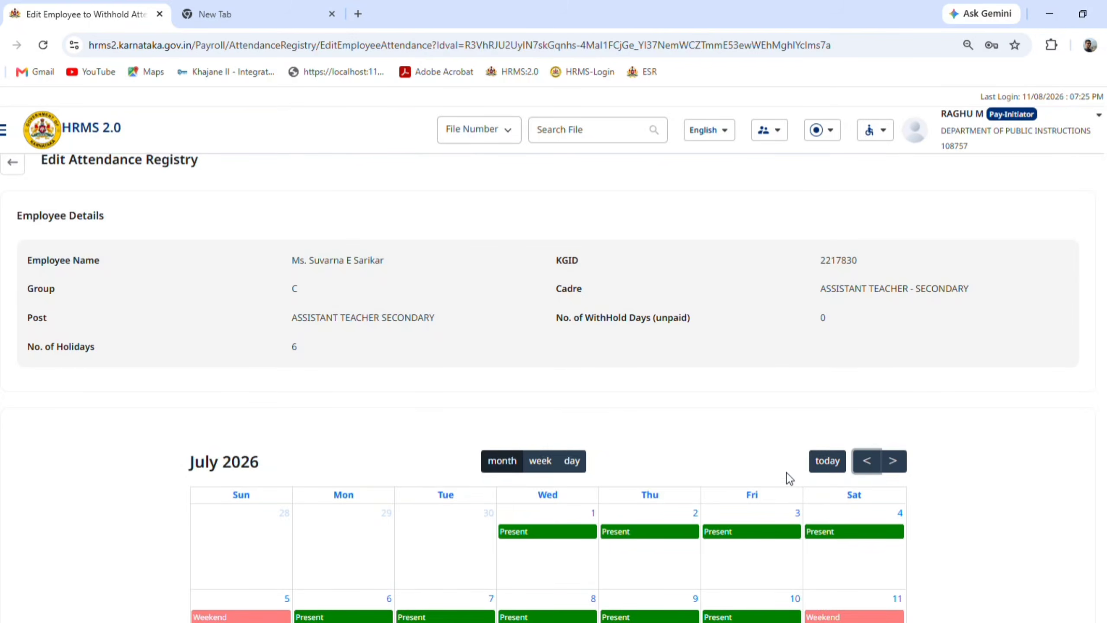
{"action": "scroll", "coordinate": [737, 477], "scroll_direction": "down", "scroll_amount": 8}
{"action": "scroll", "coordinate": [736, 484], "scroll_direction": "up", "scroll_amount": 10}
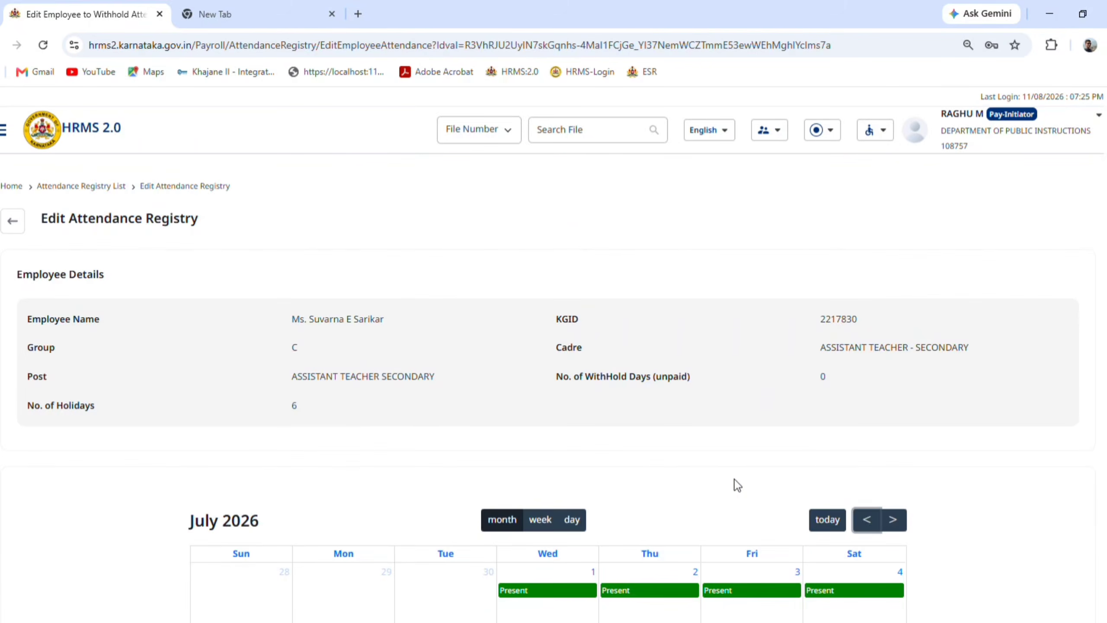
{"action": "scroll", "coordinate": [736, 485], "scroll_direction": "down", "scroll_amount": 15}
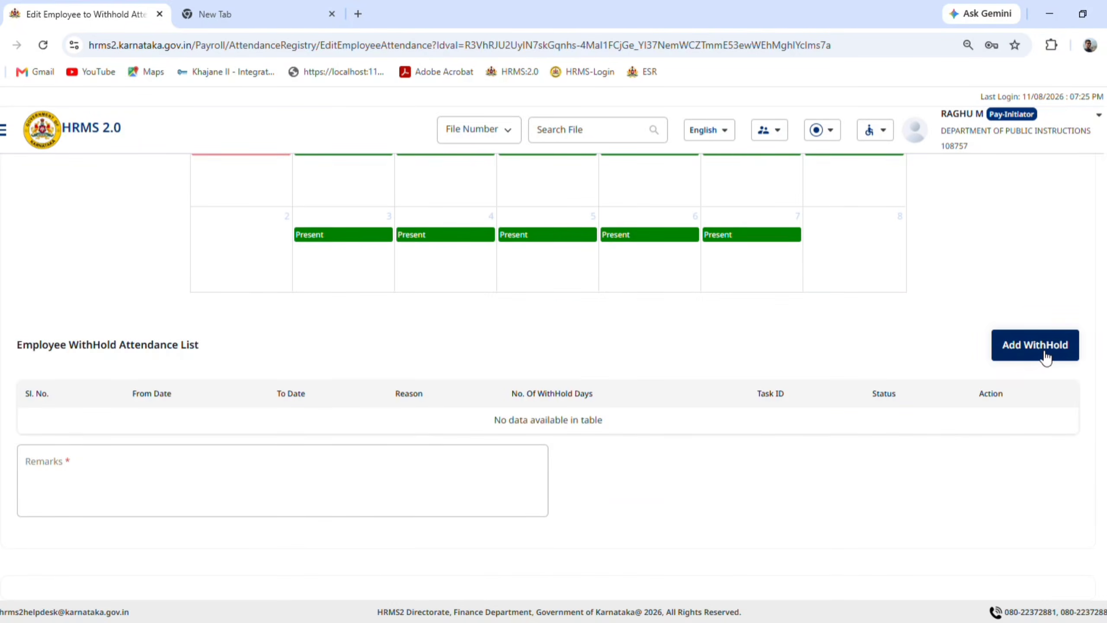
Try to add a withhold entry from 02/07/2026 to 31/07/2026 with the reason Transfer
{"action": "left_click", "coordinate": [1046, 357]}
{"action": "left_click", "coordinate": [343, 322]}
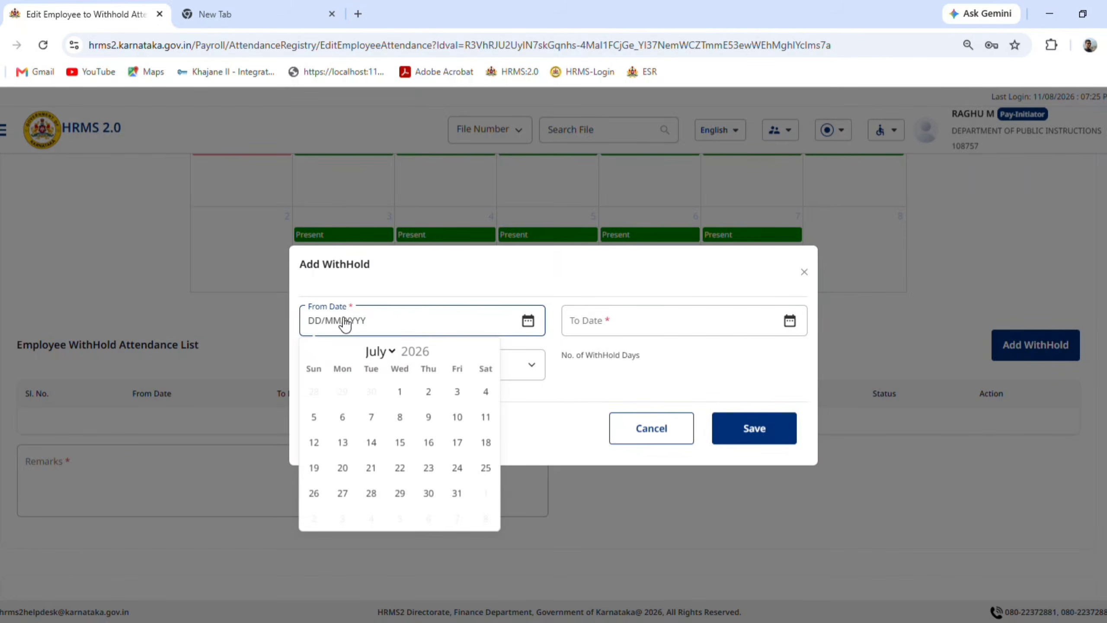
{"action": "left_click", "coordinate": [429, 391]}
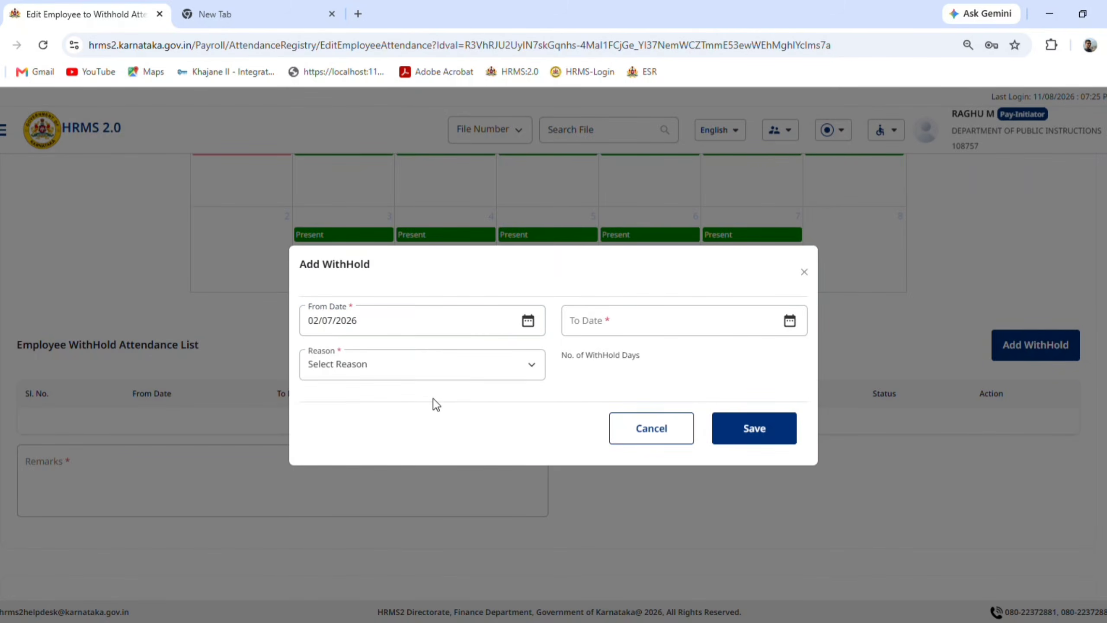
{"action": "left_click", "coordinate": [599, 330]}
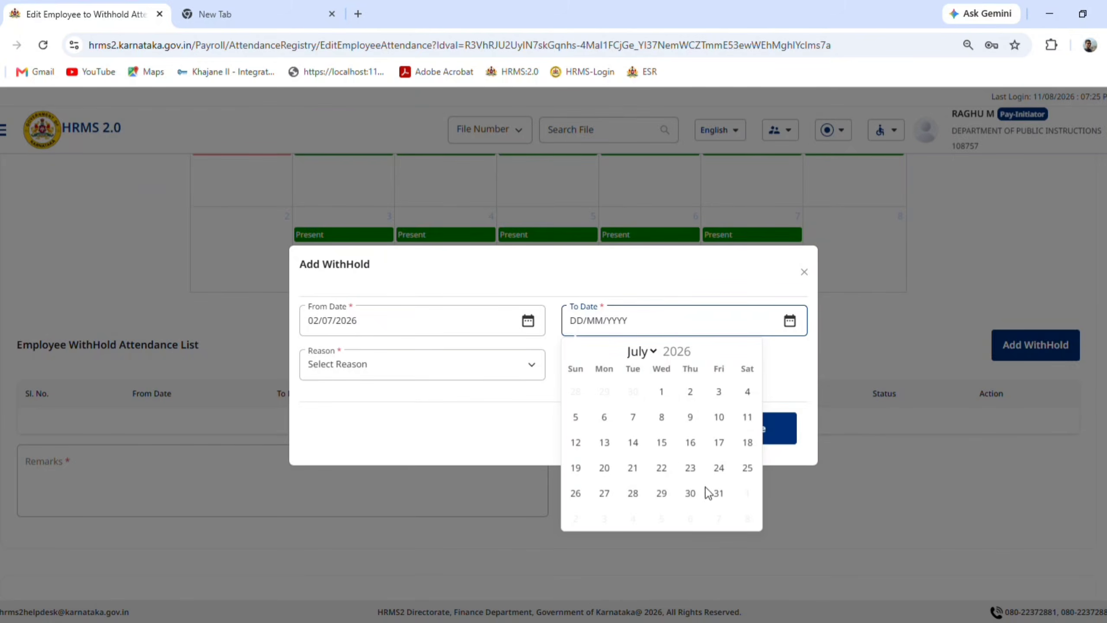
{"action": "left_click", "coordinate": [718, 493]}
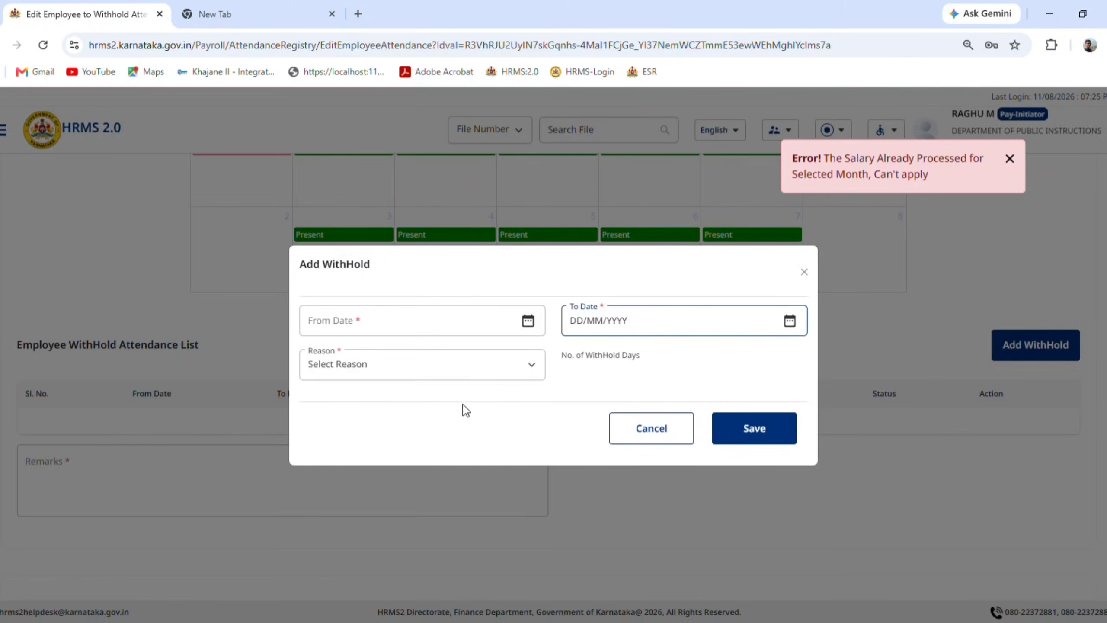
{"action": "left_click", "coordinate": [360, 532]}
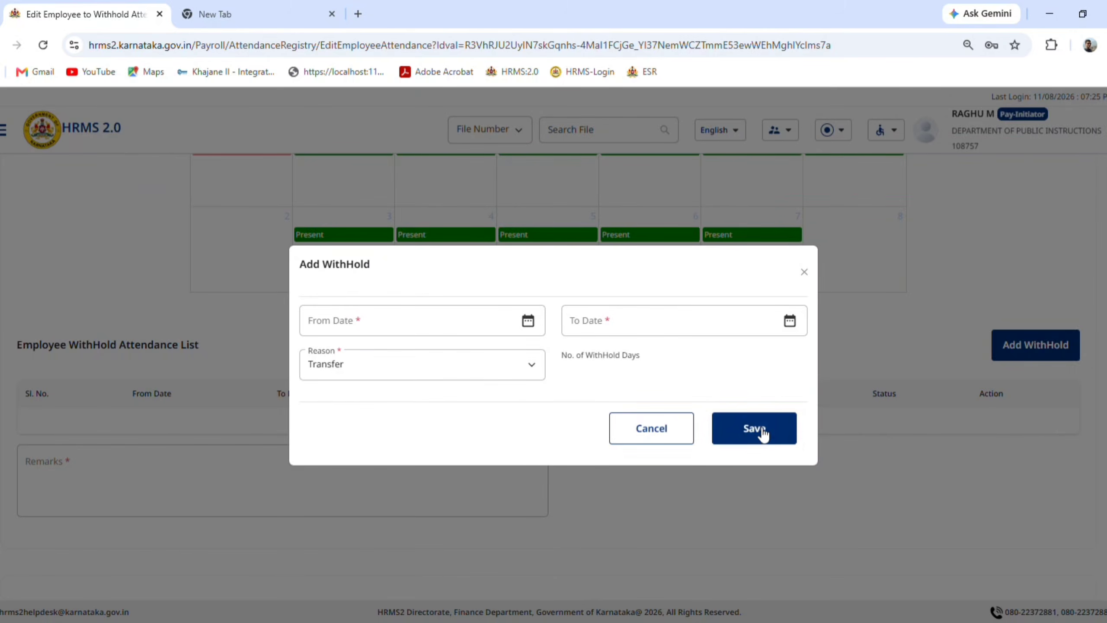
Try the withhold period 01/07/2026 to 07/07/2026 instead, and close the Add WithHold form without saving
{"action": "left_click", "coordinate": [430, 330]}
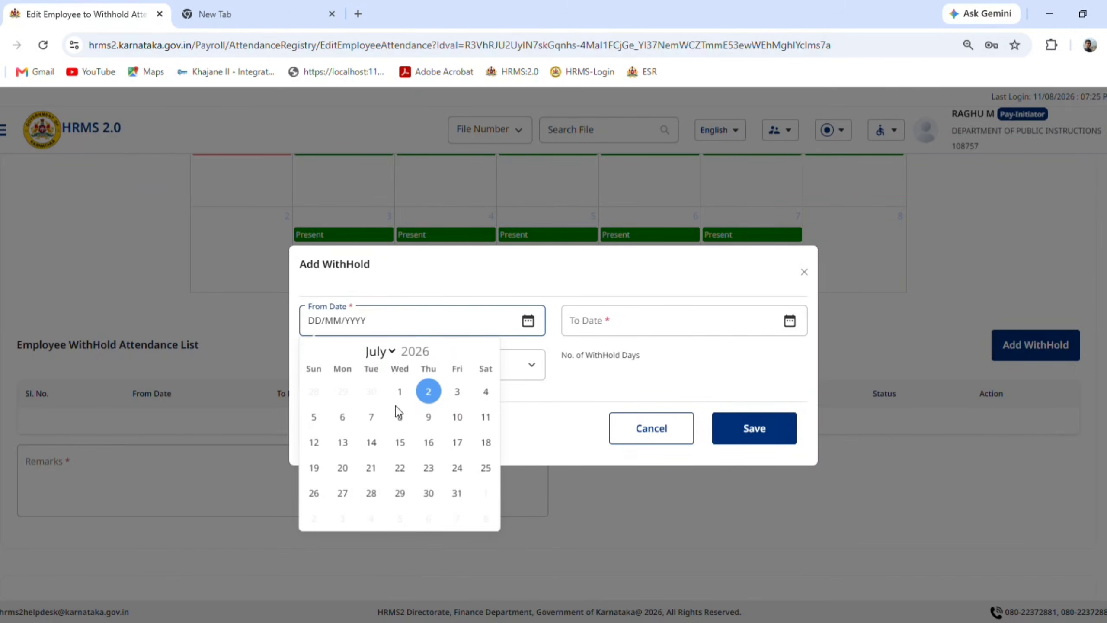
{"action": "left_click", "coordinate": [400, 391]}
{"action": "left_click", "coordinate": [627, 320]}
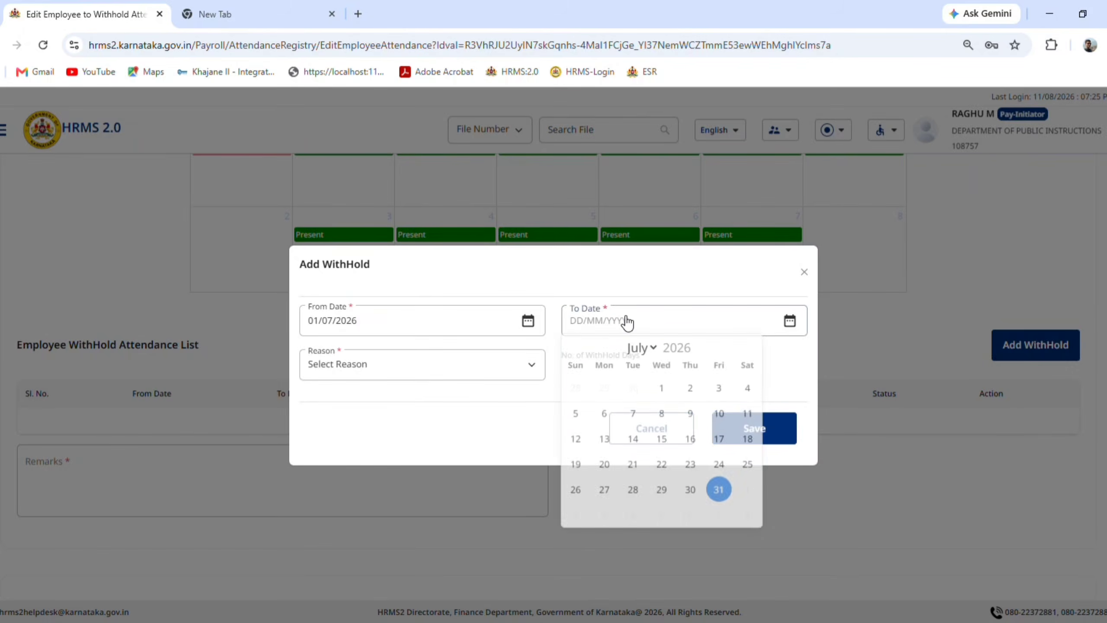
{"action": "left_click", "coordinate": [634, 417]}
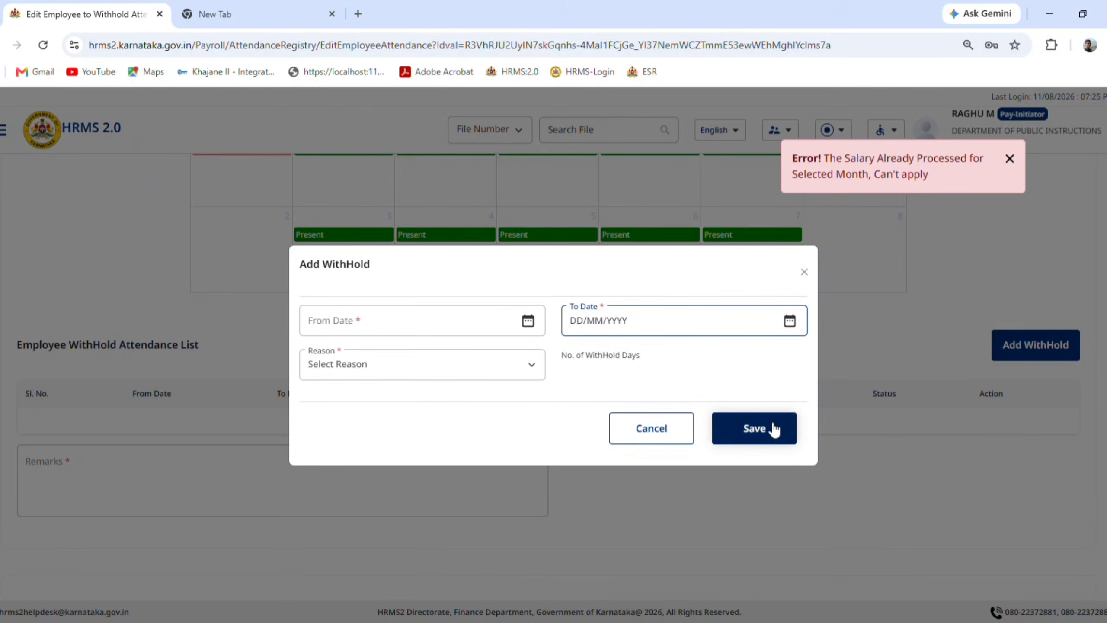
{"action": "left_click", "coordinate": [805, 273]}
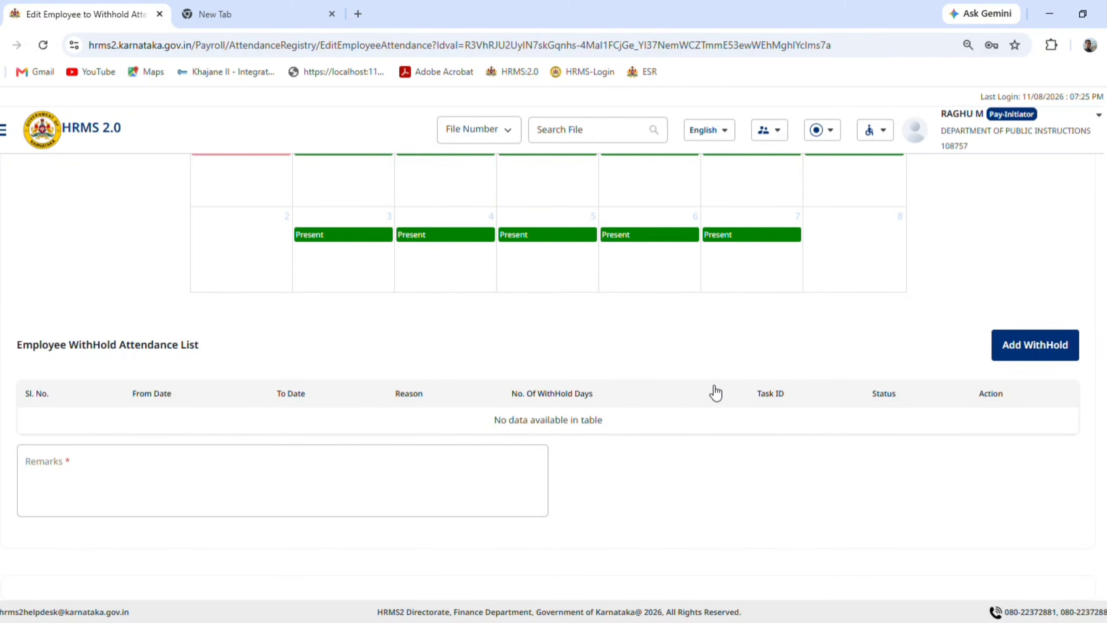
Review the employee's details, the July 2026 attendance calendar and the Employee WithHold Attendance List
{"action": "scroll", "coordinate": [713, 391], "scroll_direction": "up", "scroll_amount": 5}
{"action": "scroll", "coordinate": [713, 391], "scroll_direction": "up", "scroll_amount": 3}
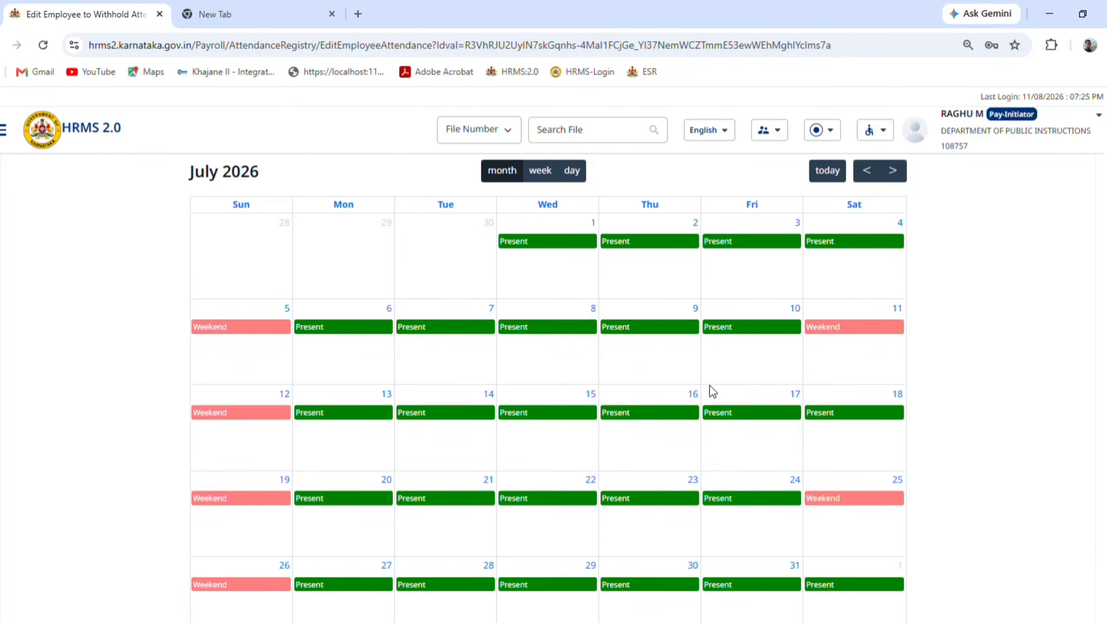
{"action": "scroll", "coordinate": [713, 391], "scroll_direction": "up", "scroll_amount": 4}
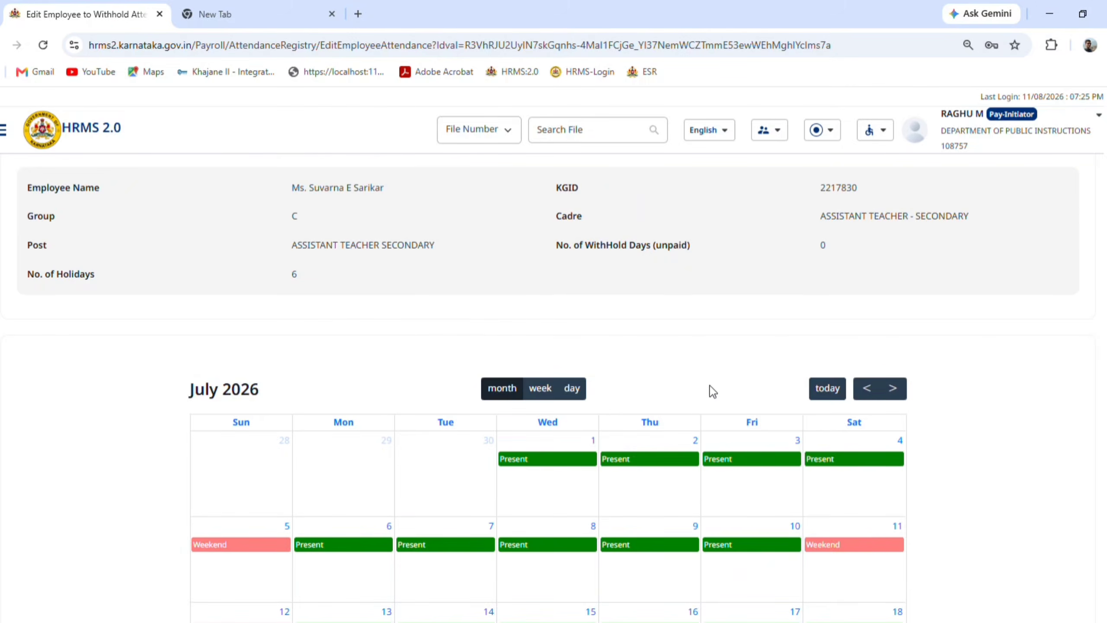
{"action": "scroll", "coordinate": [710, 386], "scroll_direction": "down", "scroll_amount": 12}
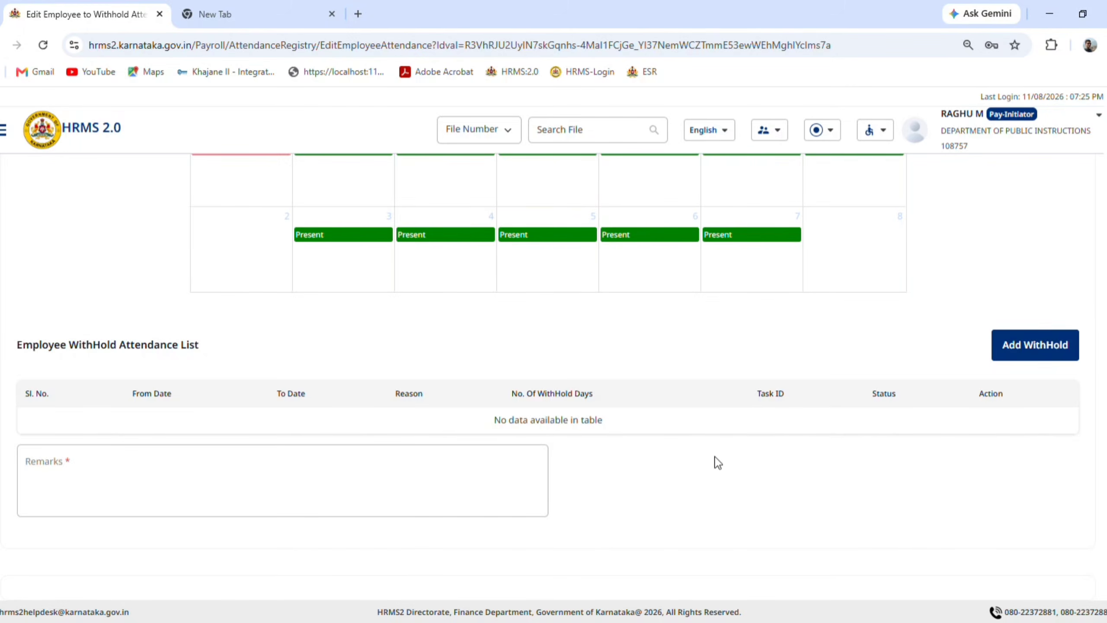
{"action": "scroll", "coordinate": [718, 462], "scroll_direction": "up", "scroll_amount": 8}
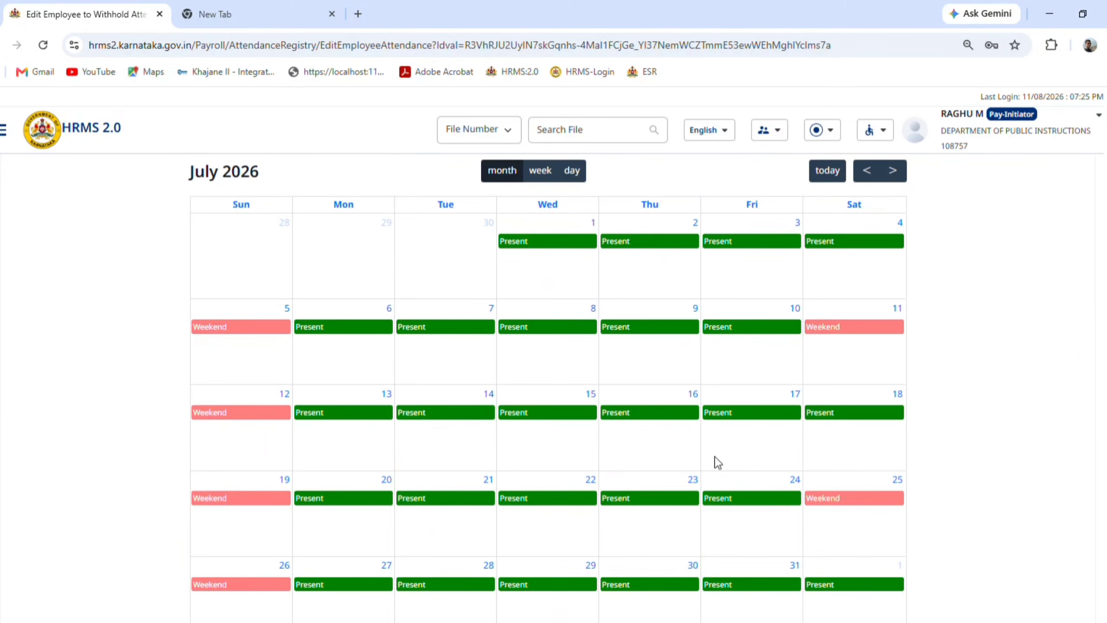
Switch the attendance calendar to August 2026 and examine that month's days down to the withhold list
{"action": "scroll", "coordinate": [718, 462], "scroll_direction": "up", "scroll_amount": 3}
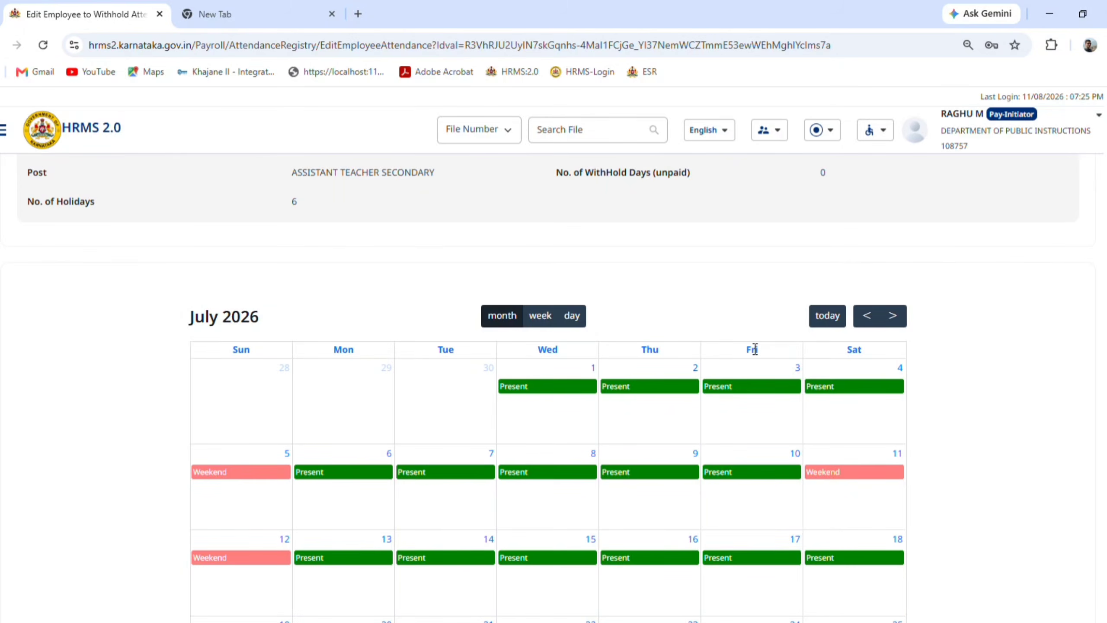
{"action": "left_click", "coordinate": [892, 316]}
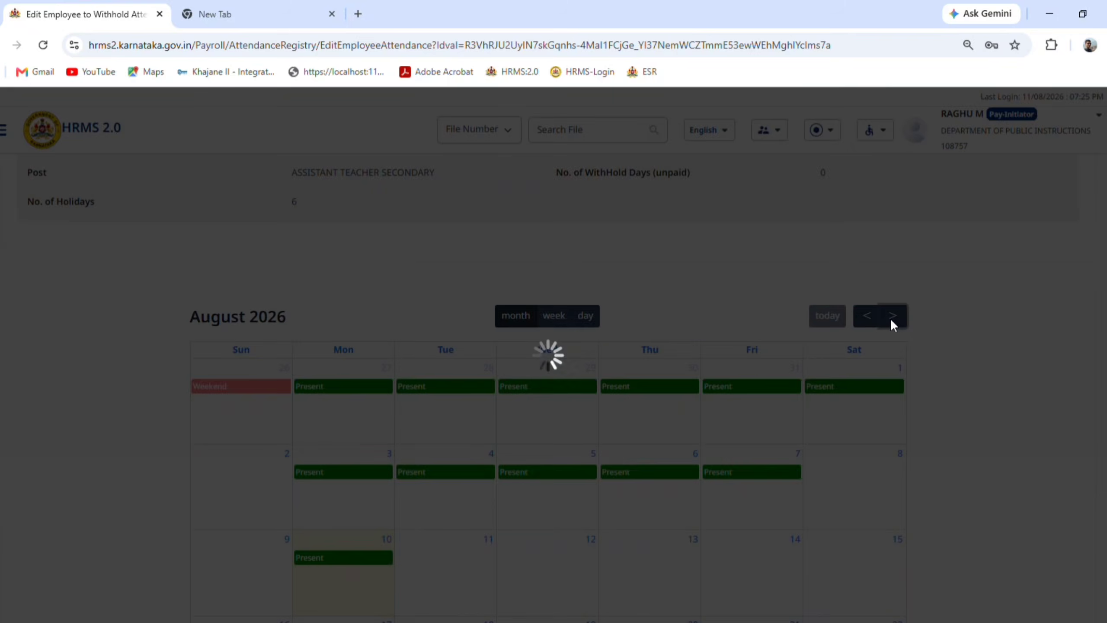
{"action": "scroll", "coordinate": [707, 416], "scroll_direction": "down", "scroll_amount": 5}
{"action": "scroll", "coordinate": [707, 415], "scroll_direction": "down", "scroll_amount": 1}
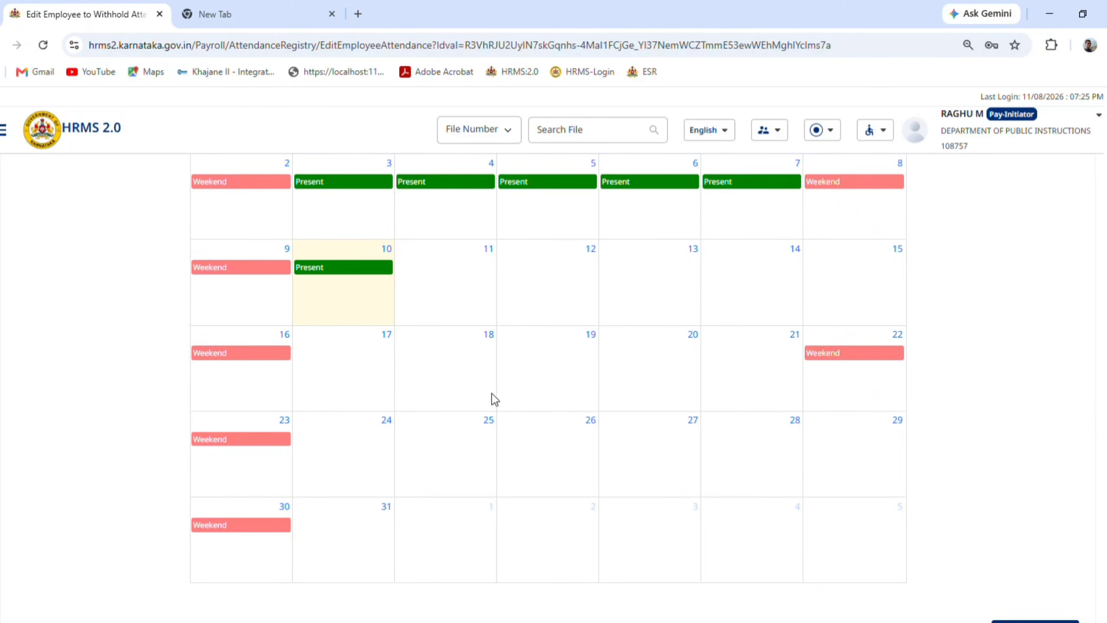
{"action": "scroll", "coordinate": [488, 398], "scroll_direction": "up", "scroll_amount": 5}
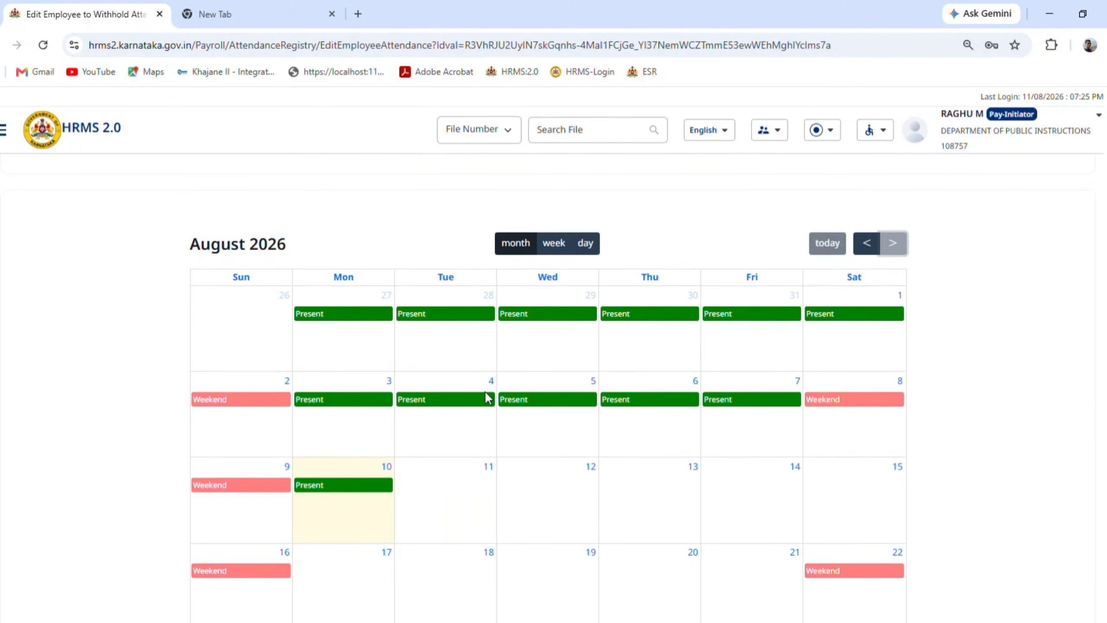
{"action": "scroll", "coordinate": [487, 397], "scroll_direction": "down", "scroll_amount": 7}
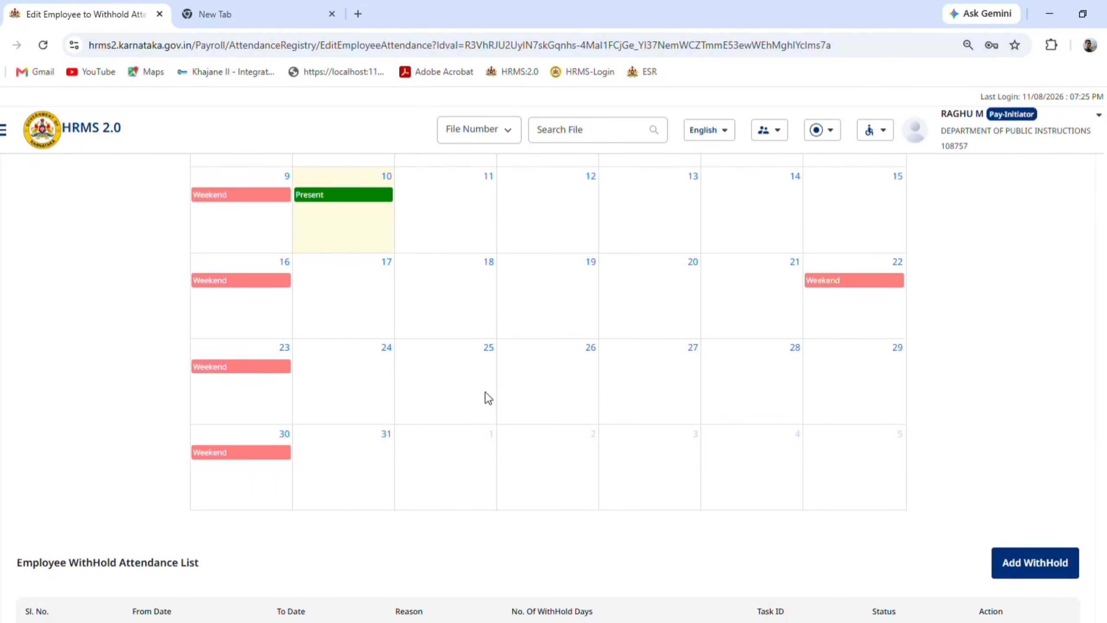